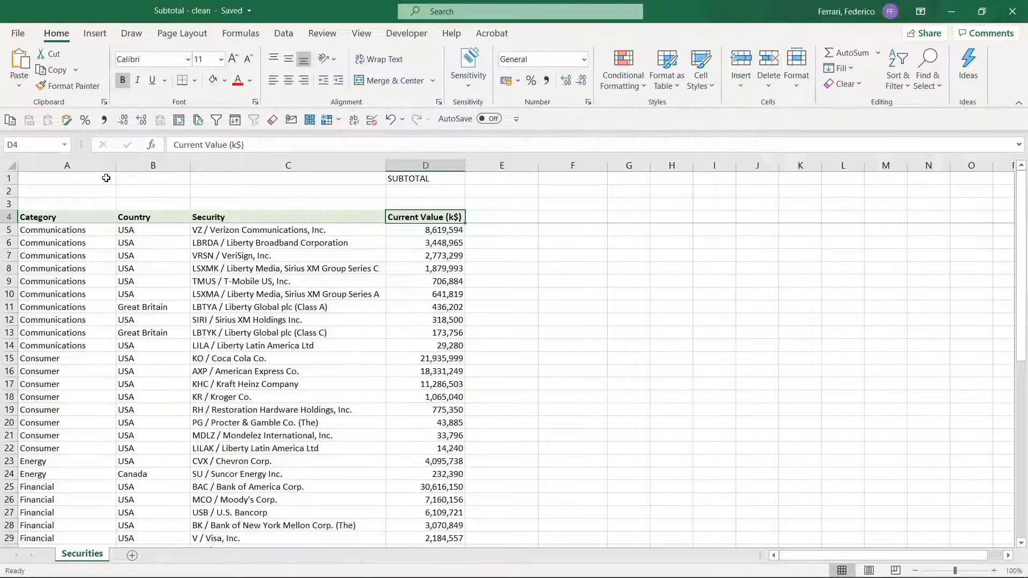
drag(82, 242, 79, 294)
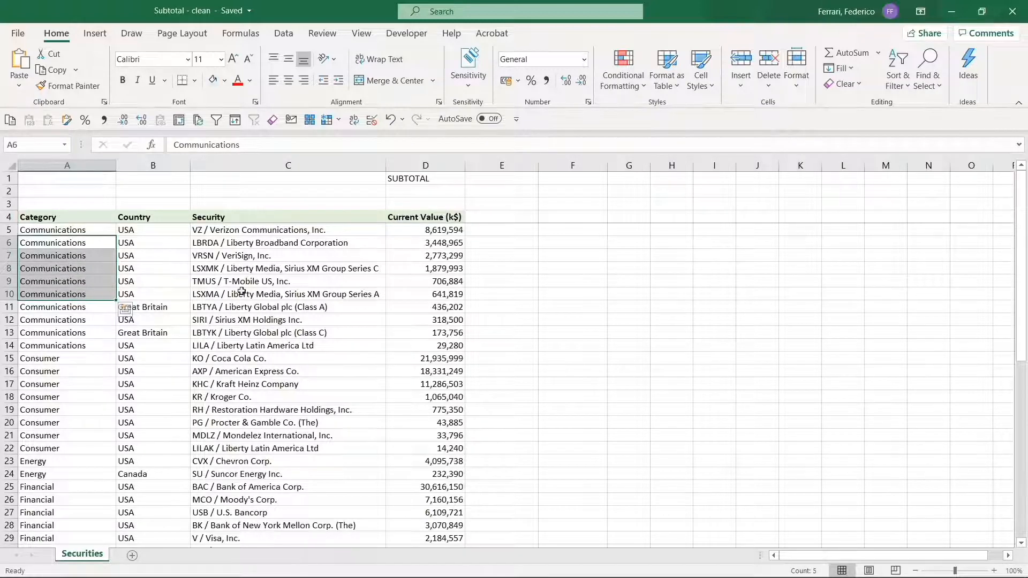
click(427, 232)
drag(426, 234, 418, 340)
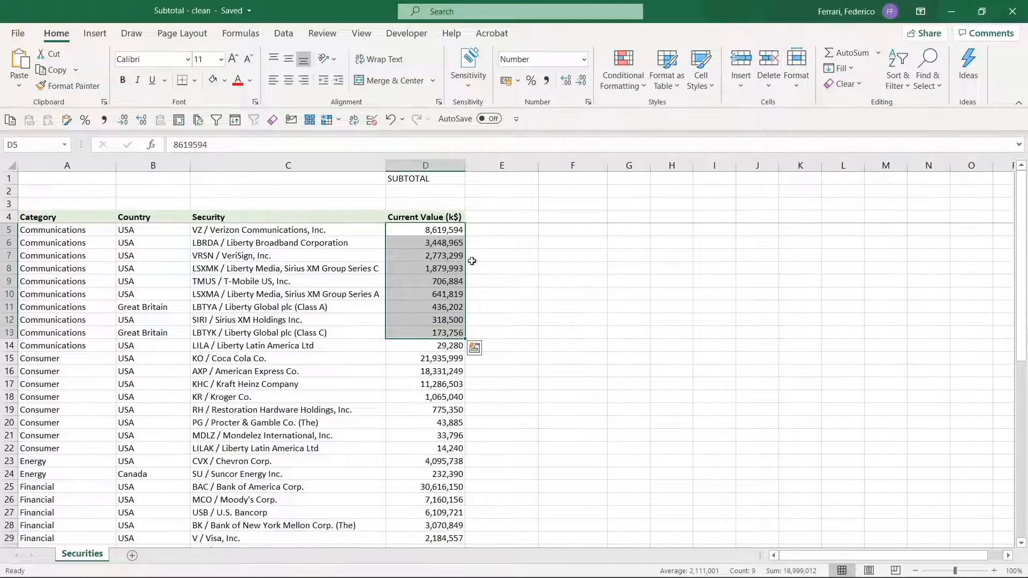
Step: Enter =SUBTOTAL(9,D5:D51) in cell D2 to sum the Current Value column
click(424, 190)
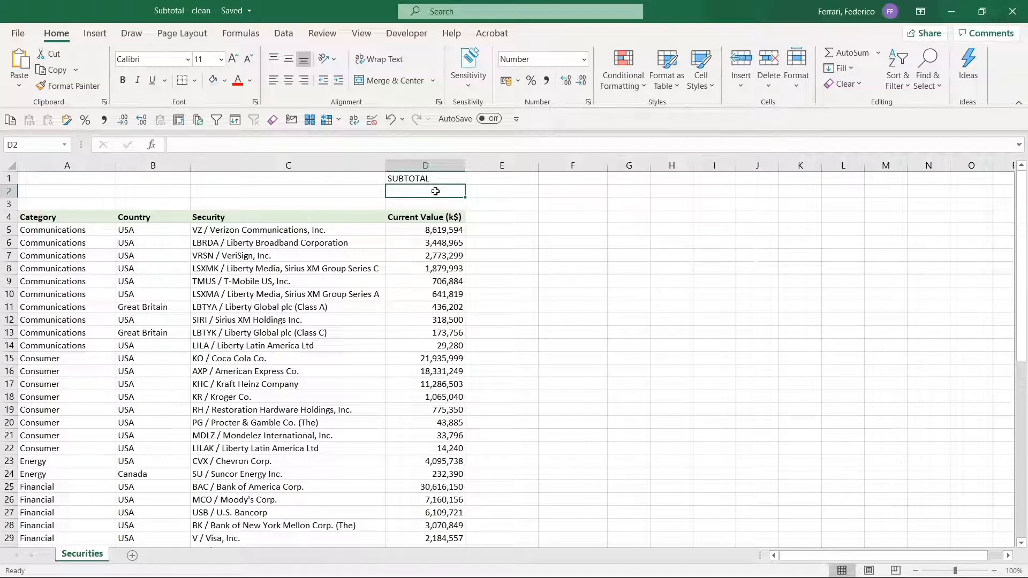
text(=s)
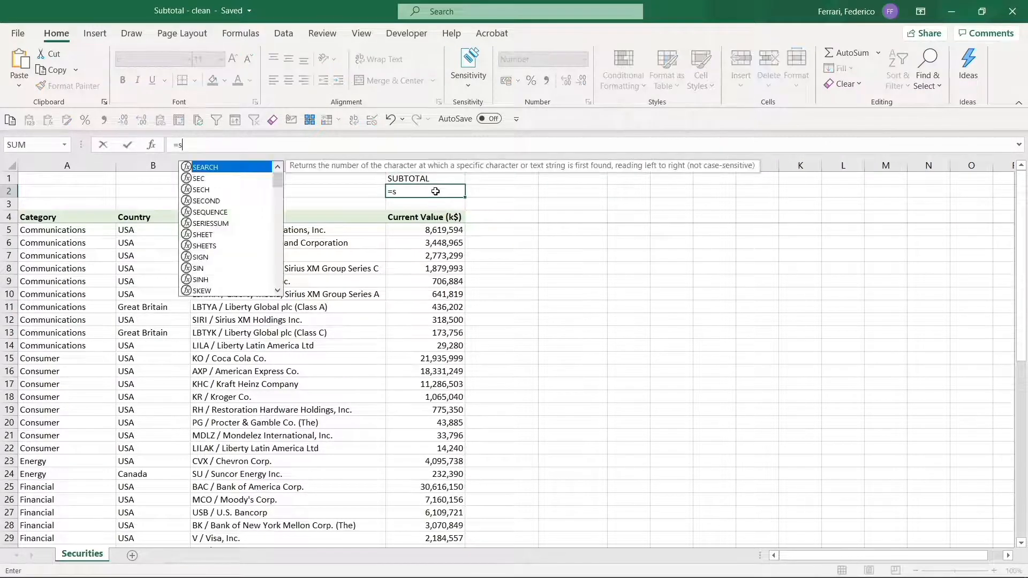
text(ubt)
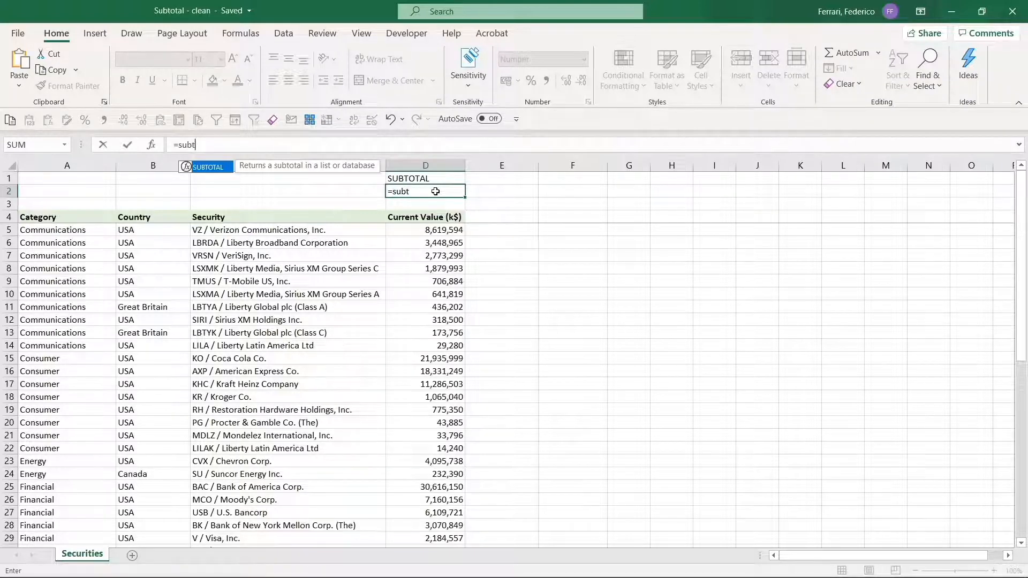
key(Tab)
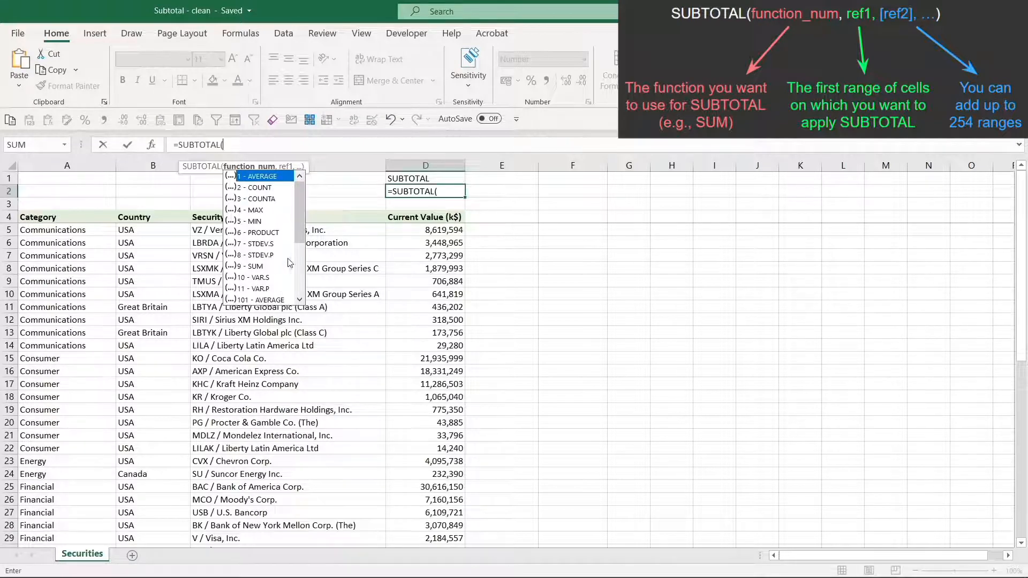
drag(300, 223, 310, 276)
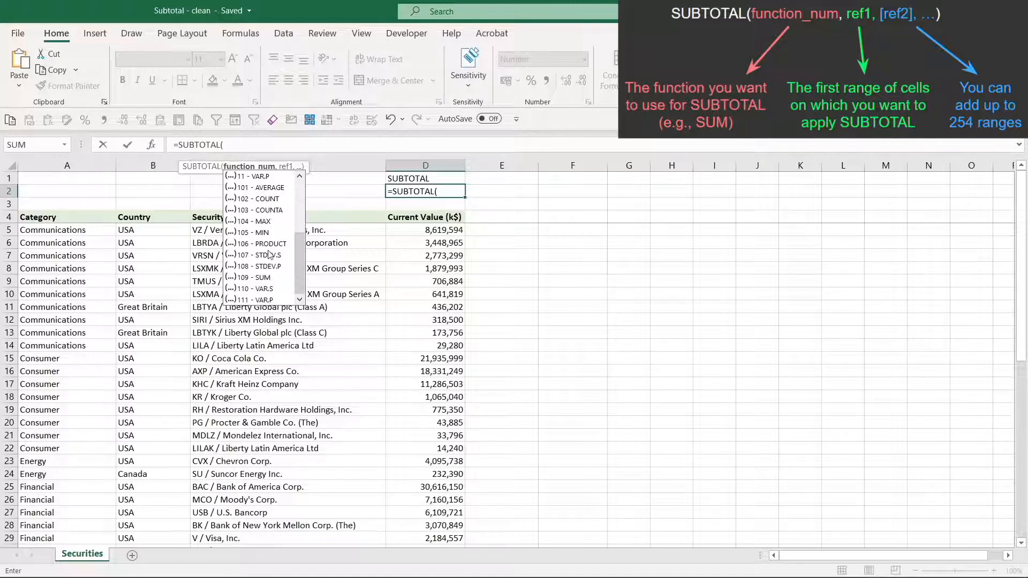
drag(297, 274, 287, 180)
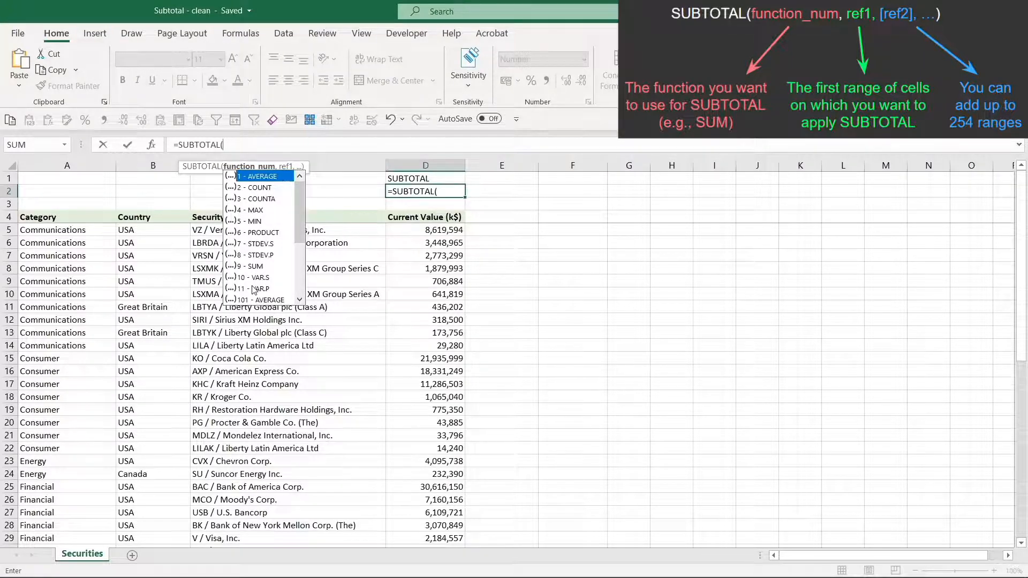
text(9,)
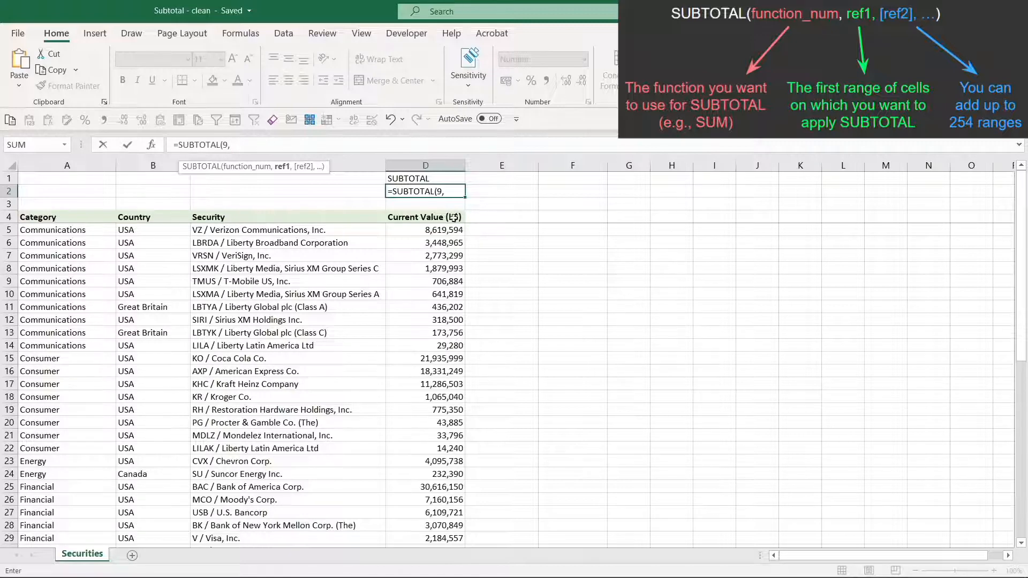
click(443, 231)
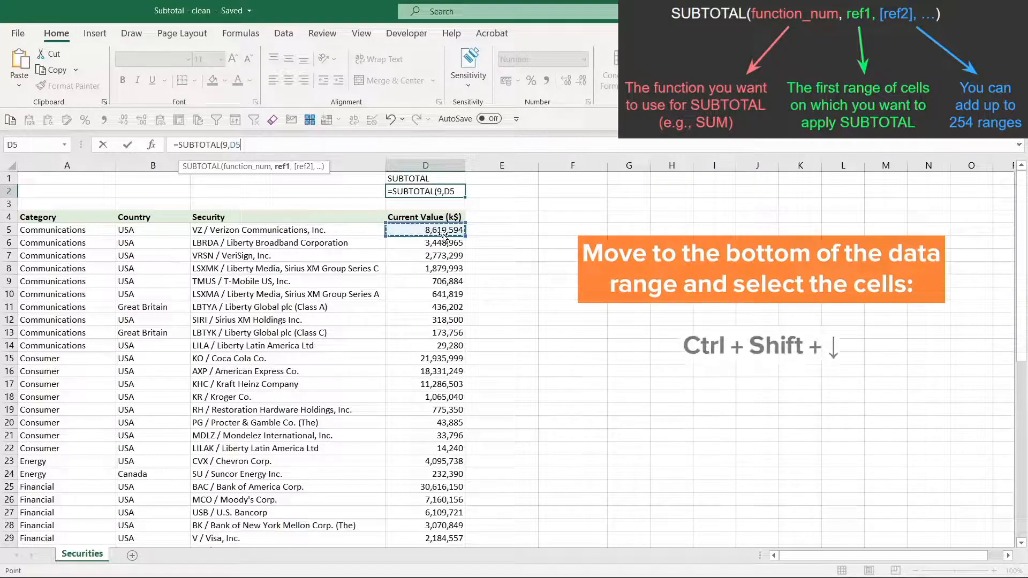
key(ctrl+shift+Down)
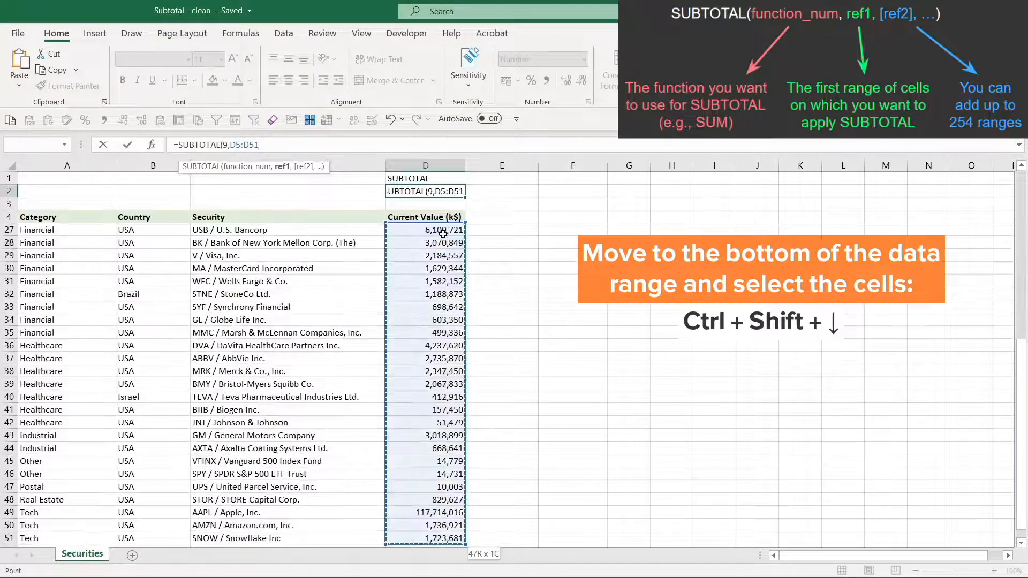
key(Return)
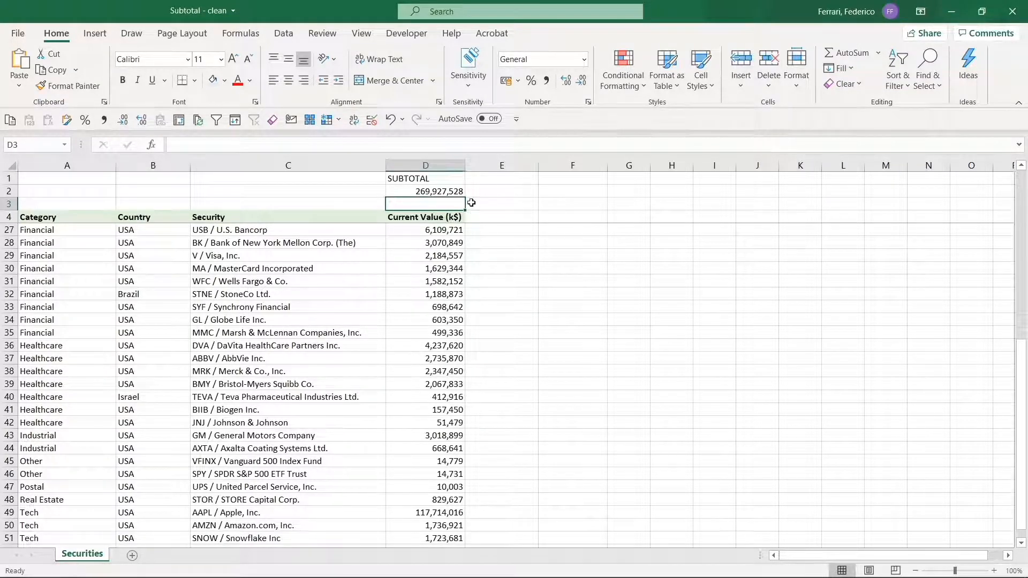
Step: Label cell E1 as SUM and total the Current Value column in E2 with =SUM(D5:D51)
click(494, 179)
text(SUM)
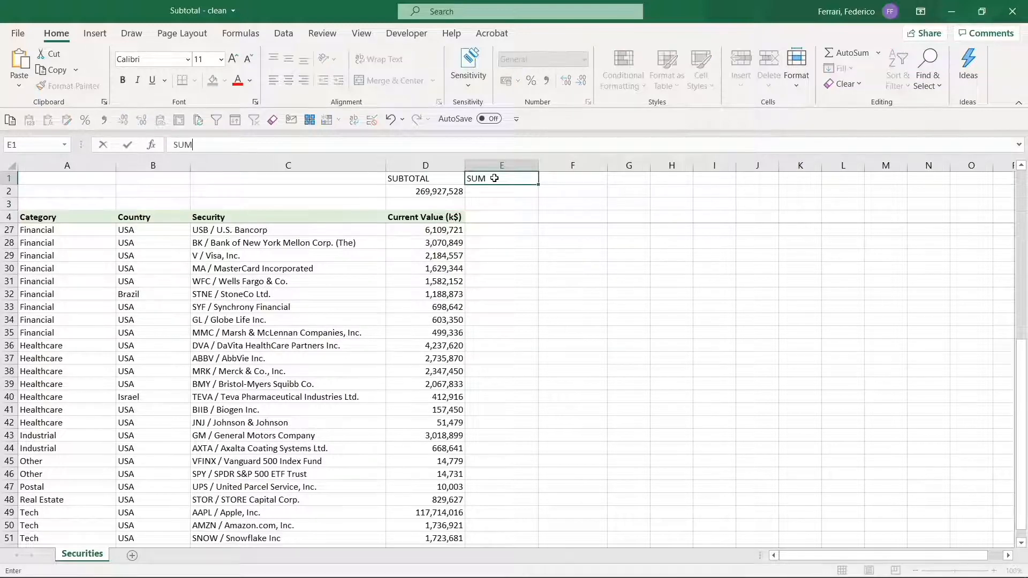
key(Return)
text(=sum()
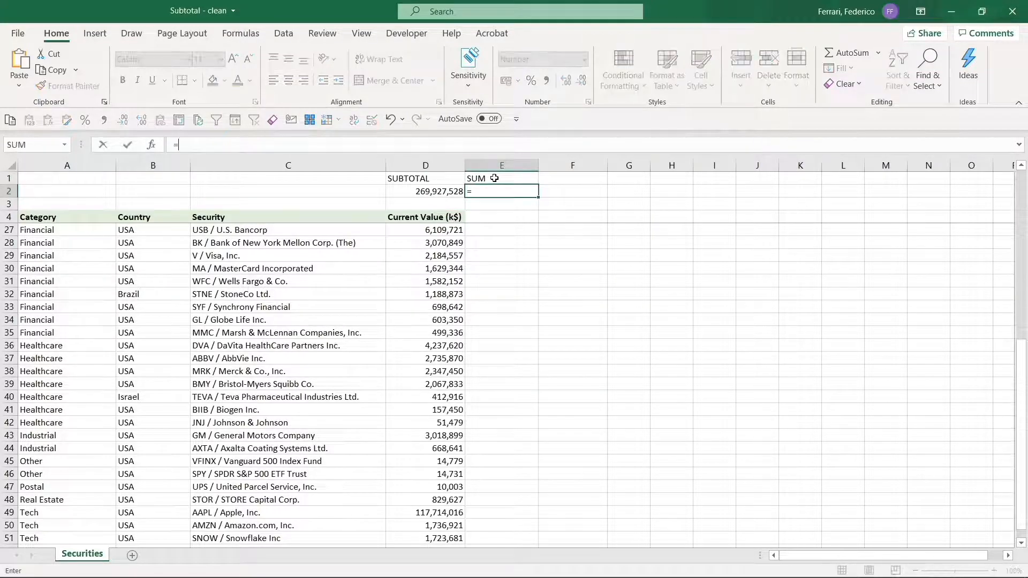
key(Left)
key(Down)
key(Down)
key(Down)
key(ctrl+shift+Down)
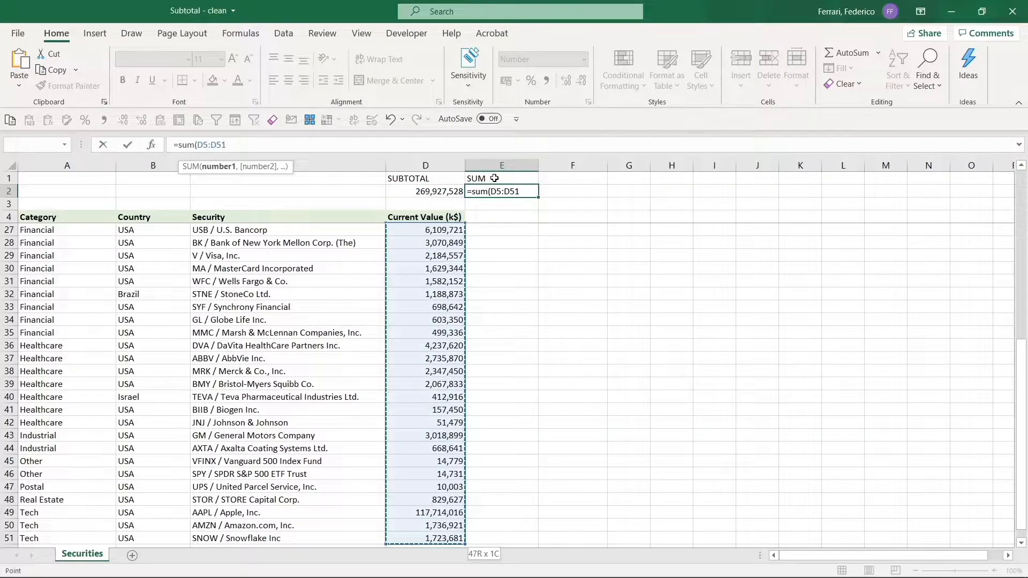
key(Return)
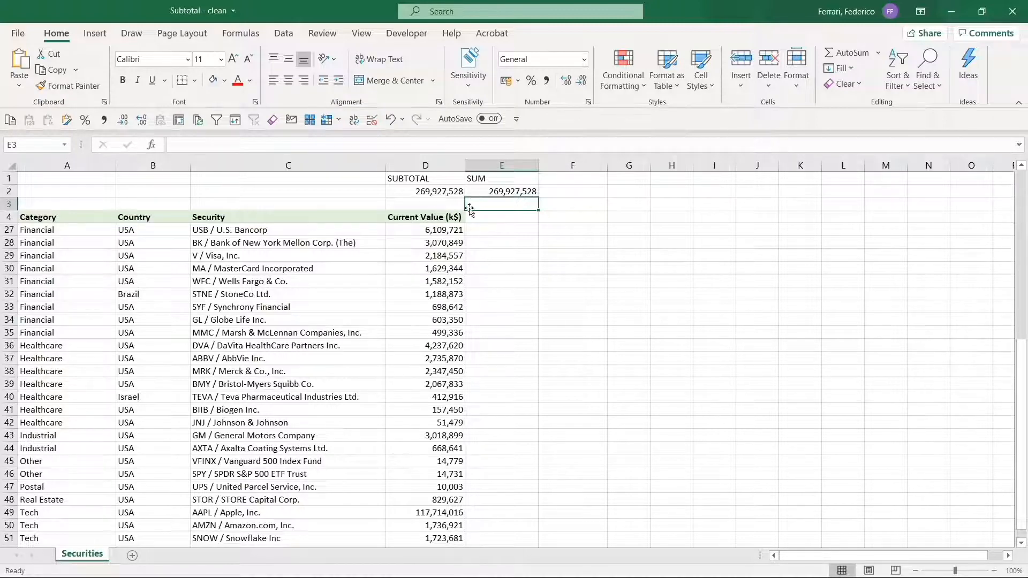
scroll(373, 298, down, 9)
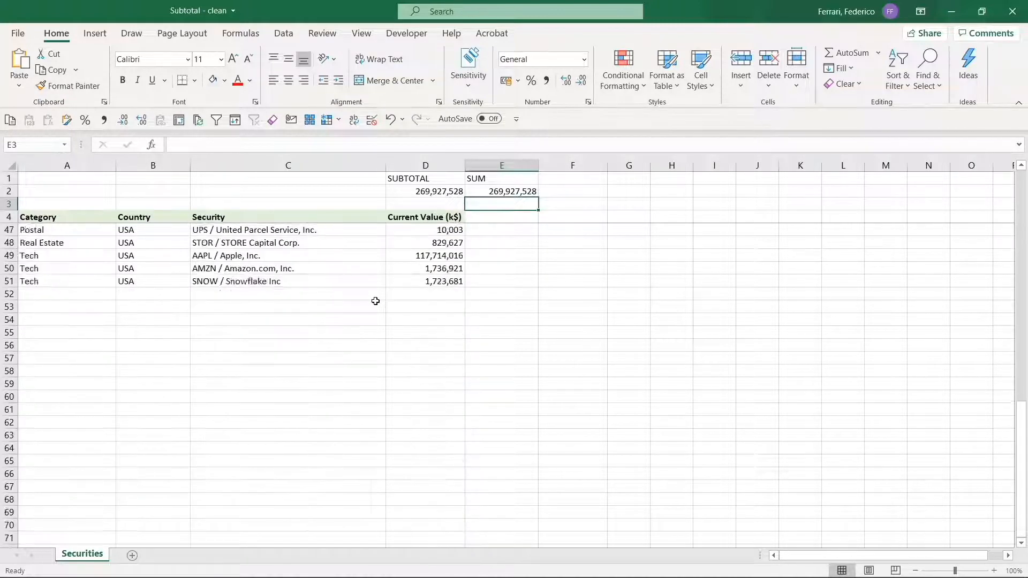
scroll(411, 280, up, 1)
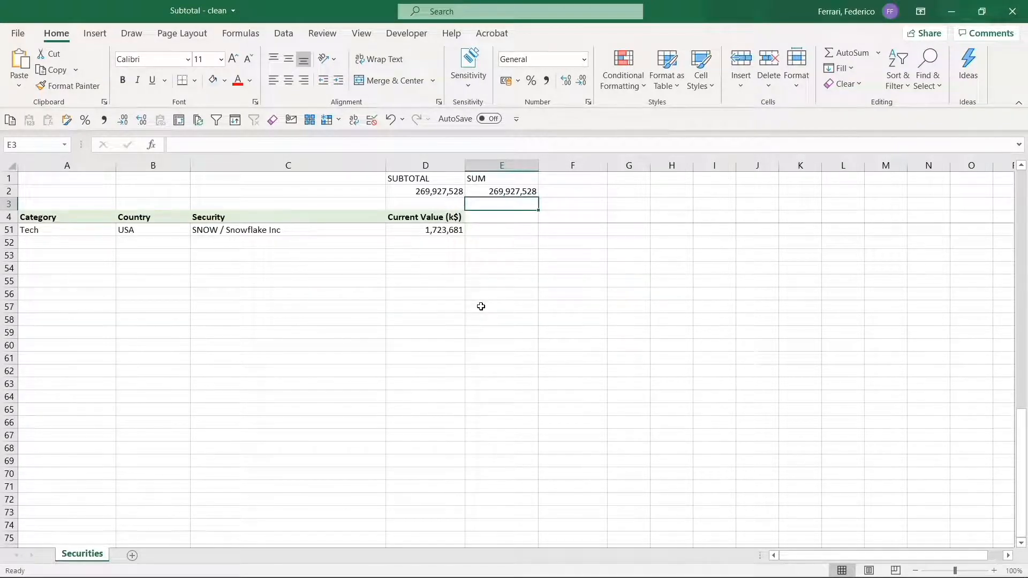
scroll(485, 294, up, 15)
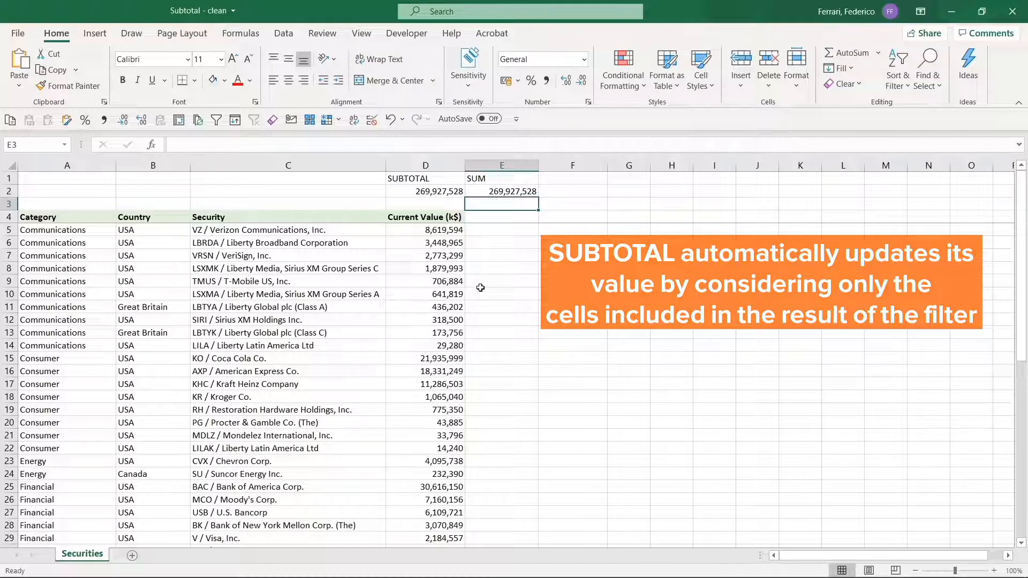
click(481, 287)
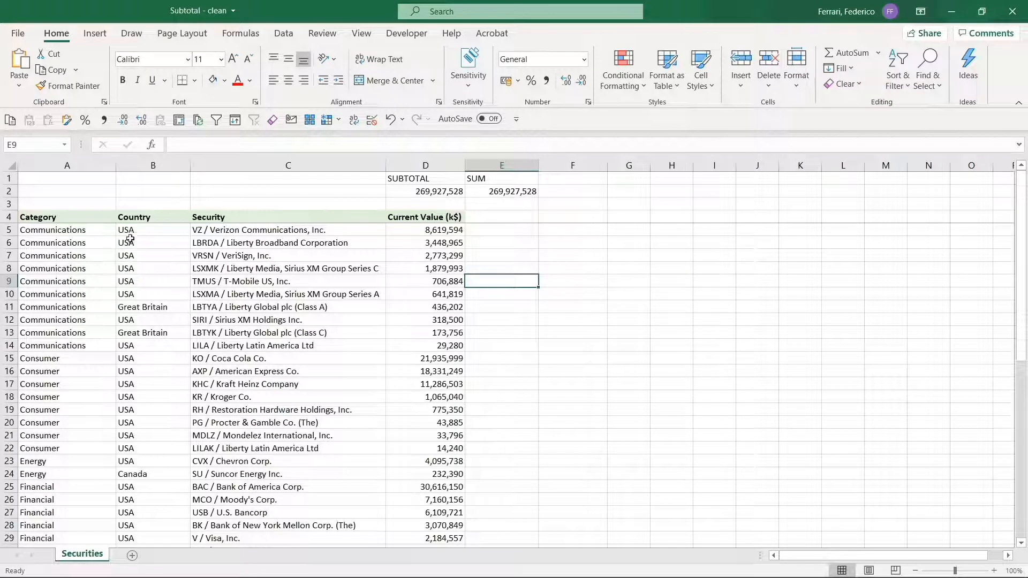
Step: Turn on filtering for the table's header row in row 4
click(104, 217)
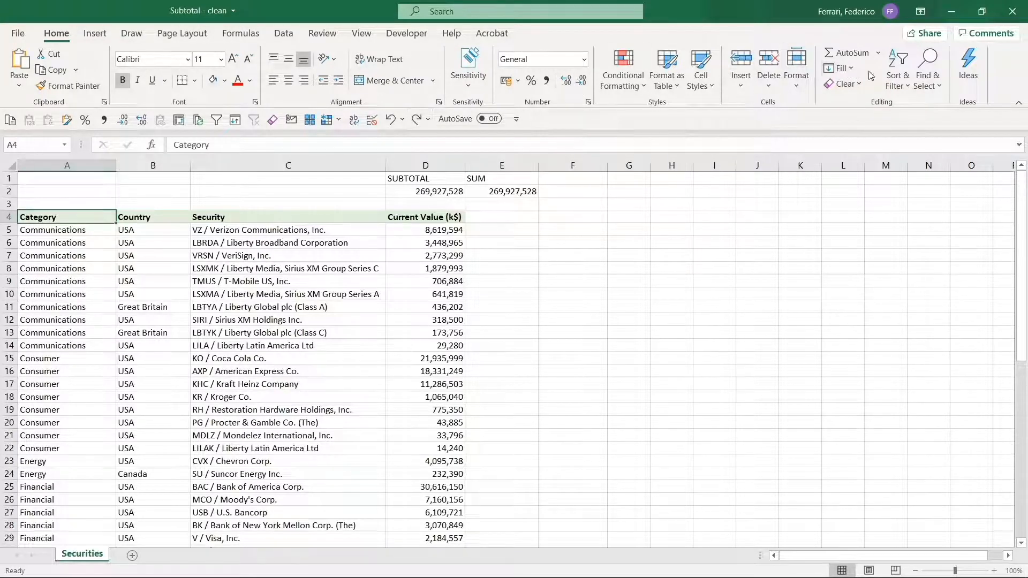
click(898, 75)
click(929, 164)
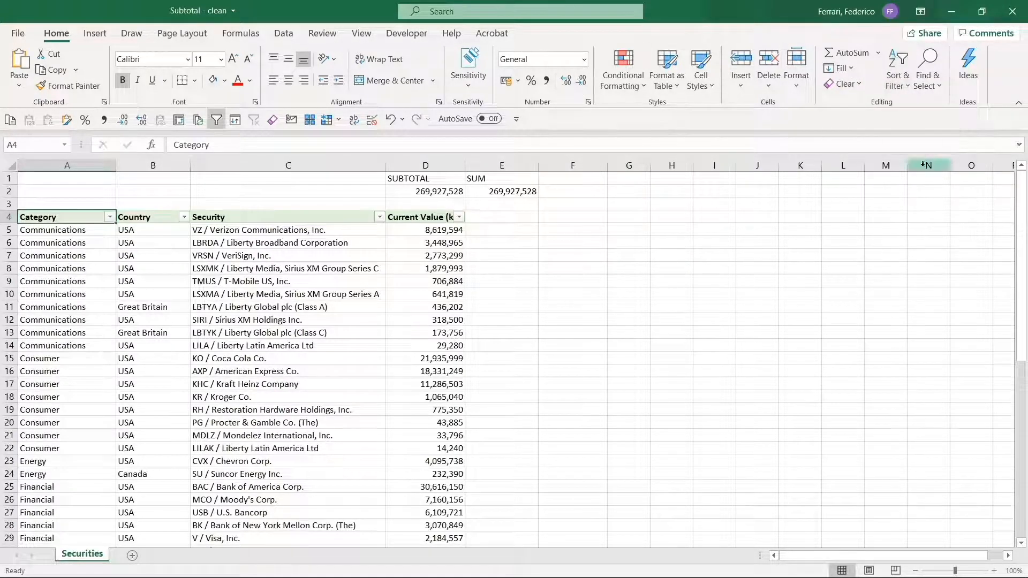
Step: Filter the Category column to only Communications and compare the D2 subtotal with the sum of the visible Current Value cells
click(109, 217)
click(57, 375)
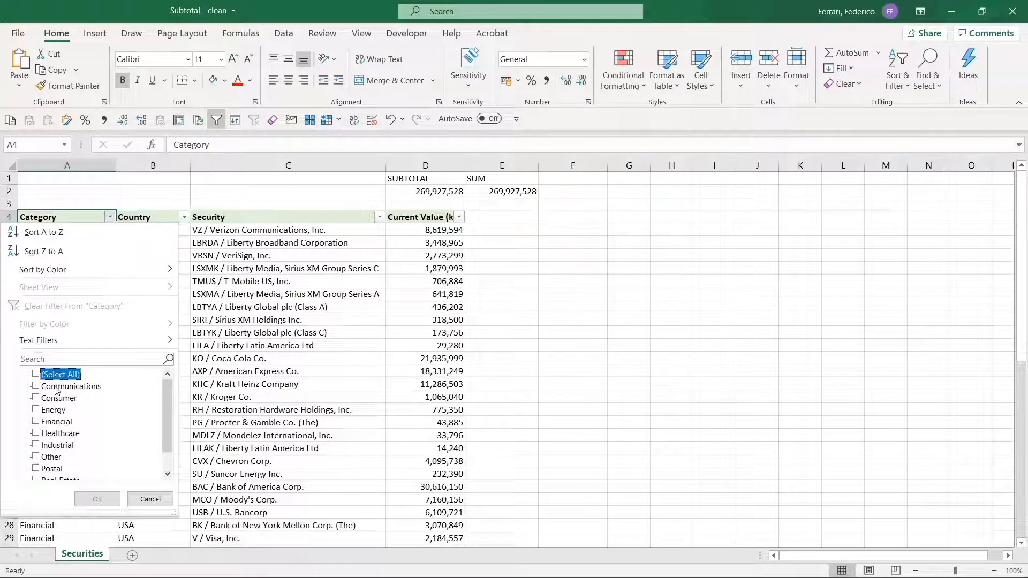
click(57, 386)
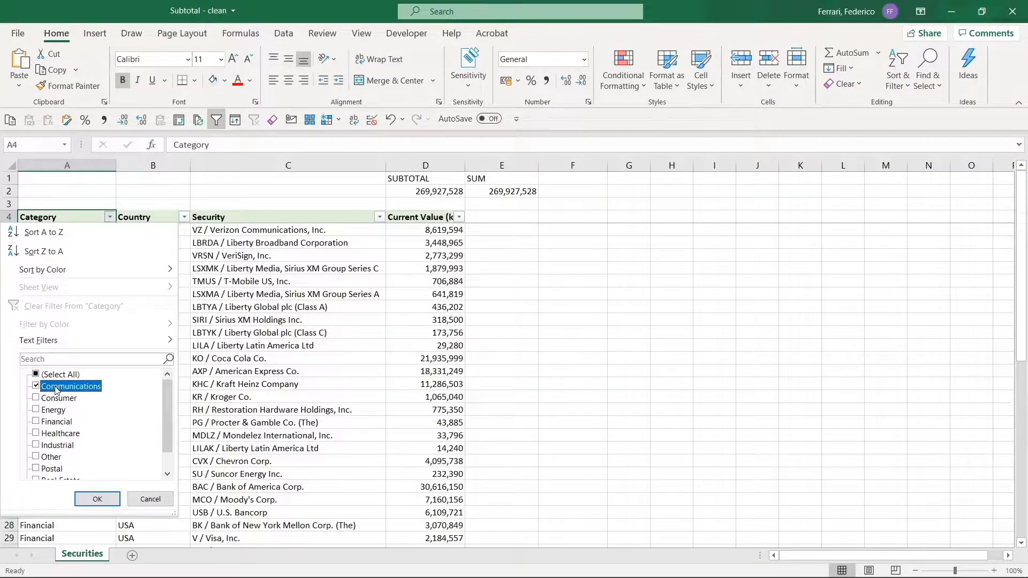
key(Return)
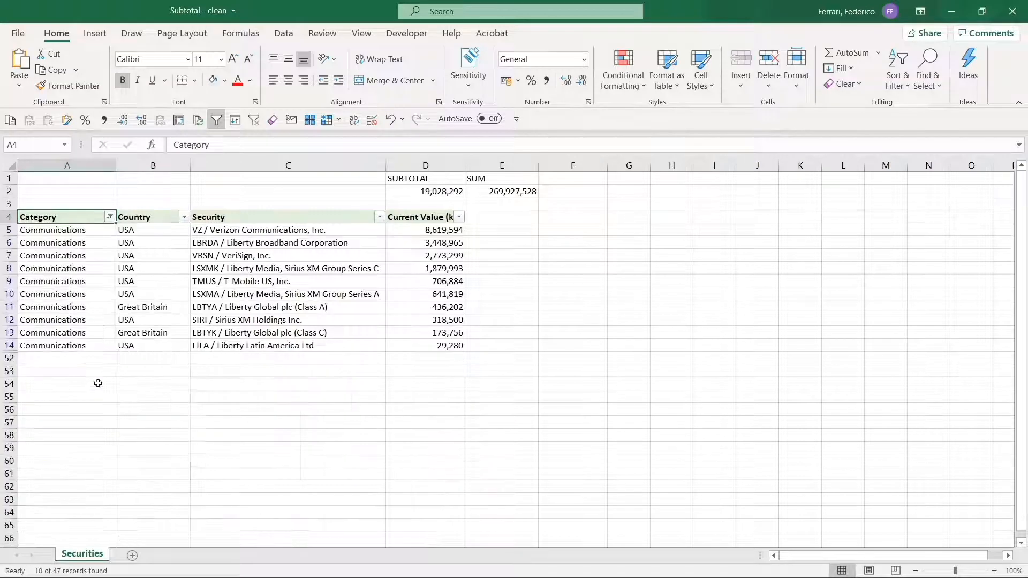
click(408, 194)
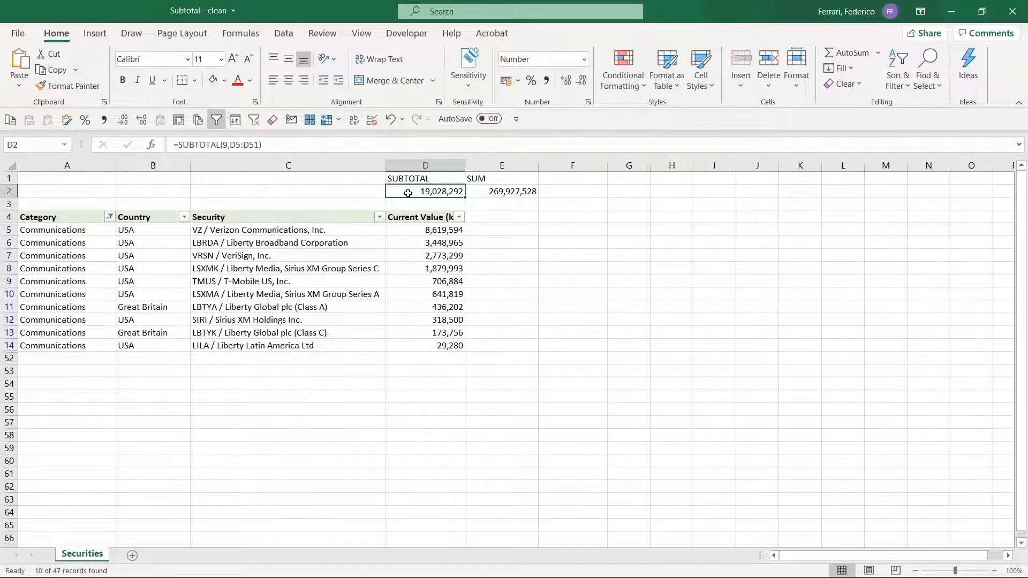
drag(429, 231, 426, 350)
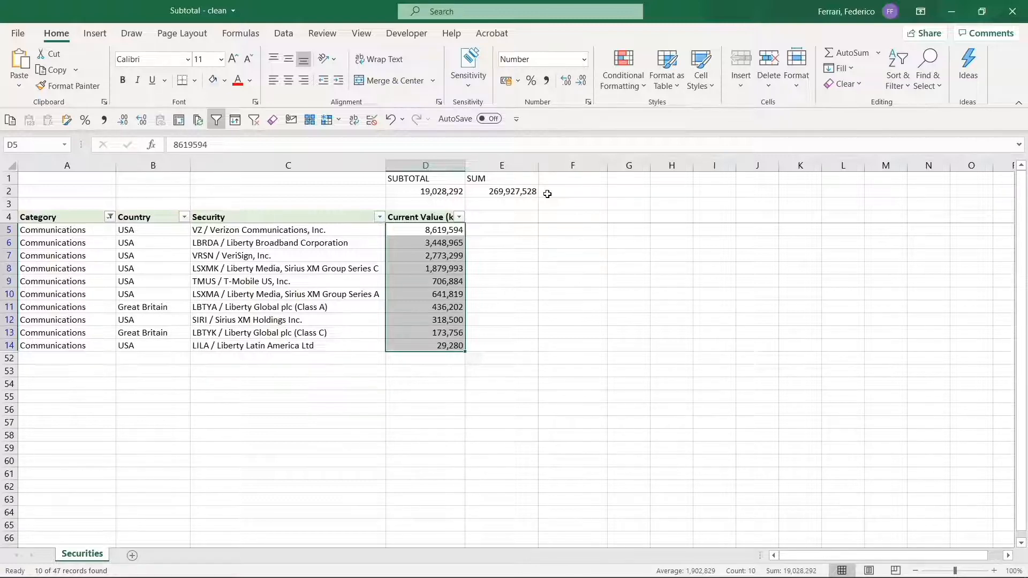
Step: Clear the filter from the Category column
click(110, 216)
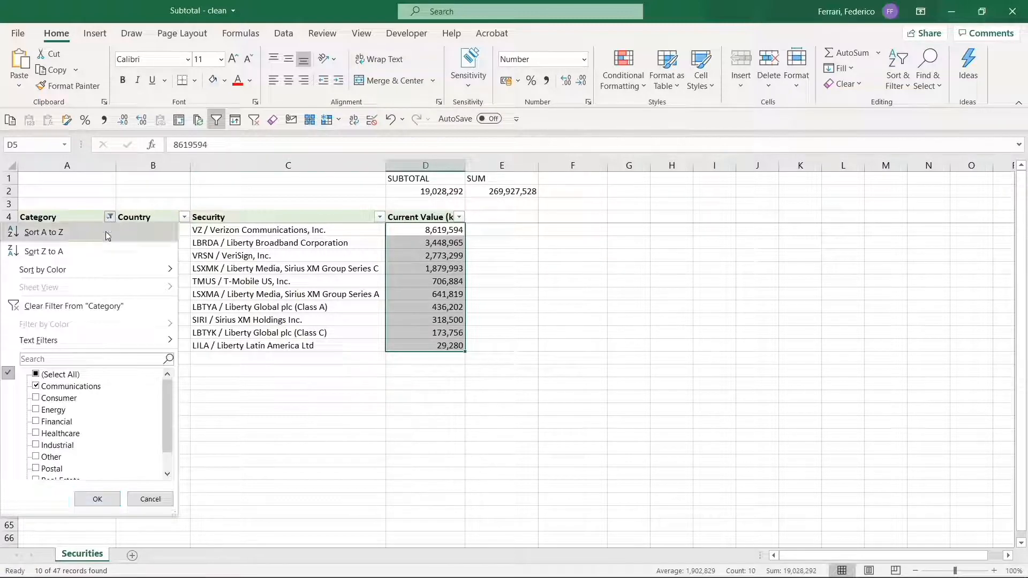
click(71, 305)
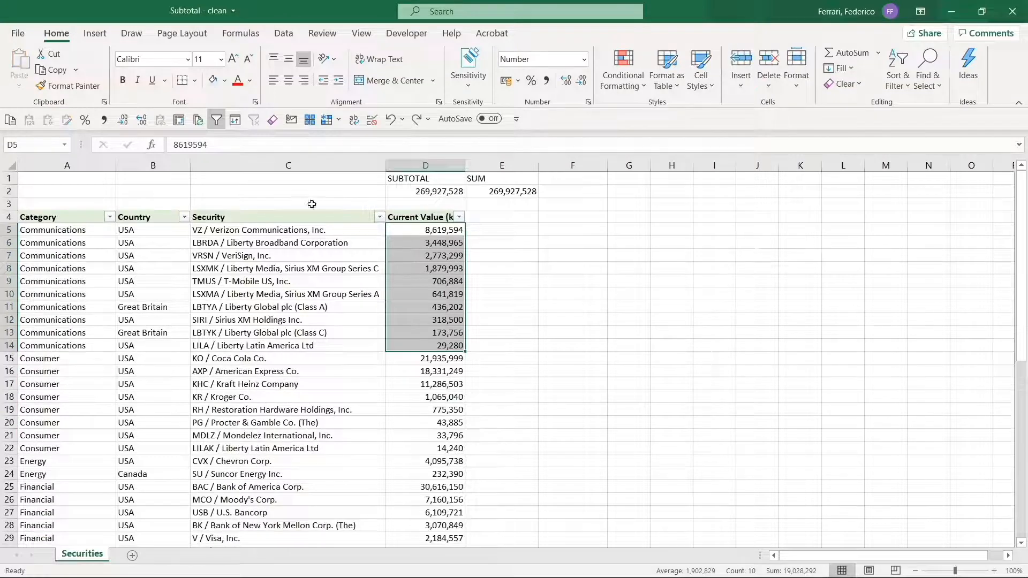
Step: Label cell F1 as SUBTOTAL 109
click(557, 180)
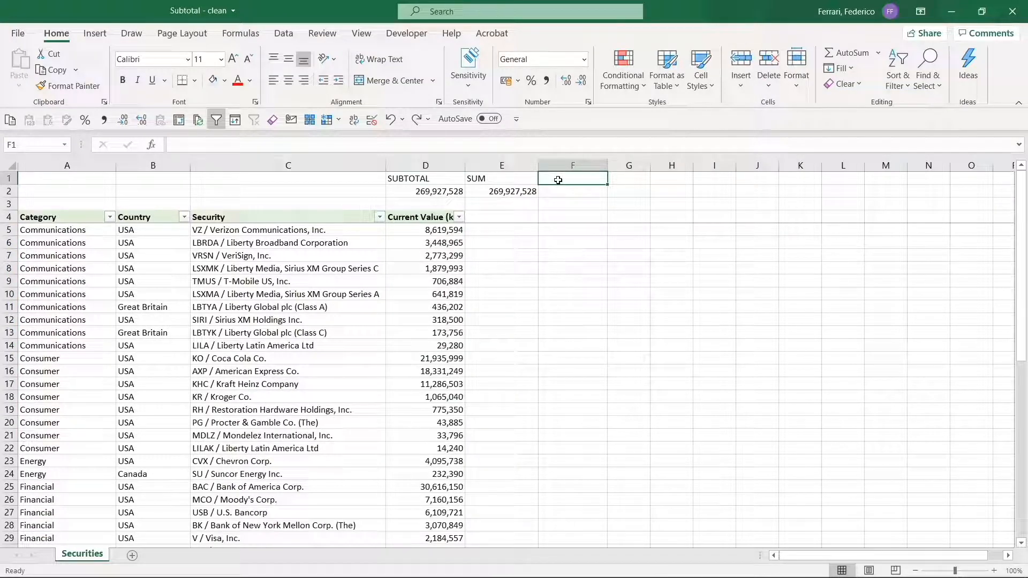
text(SUBT)
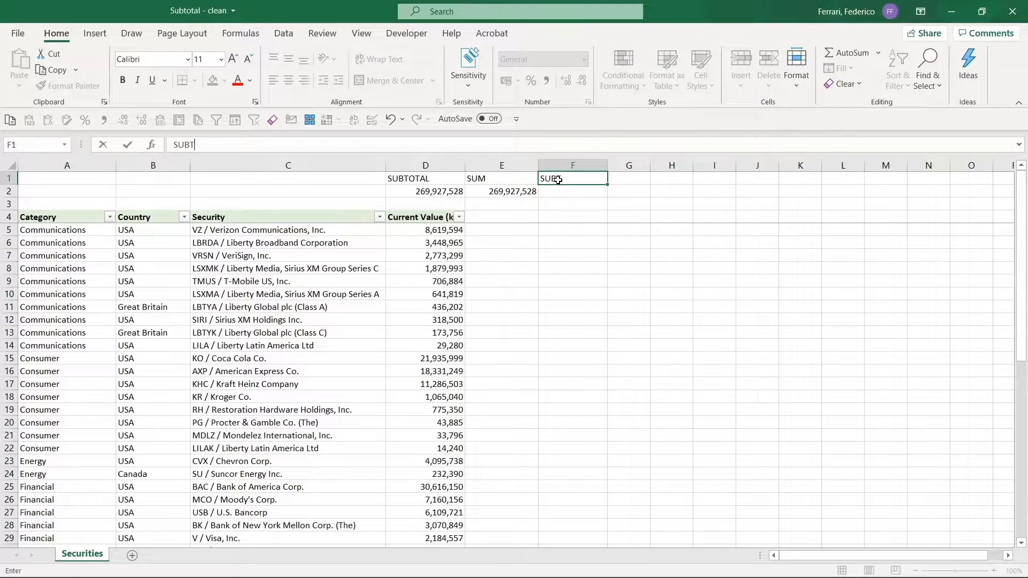
text(OTAL 109)
key(Return)
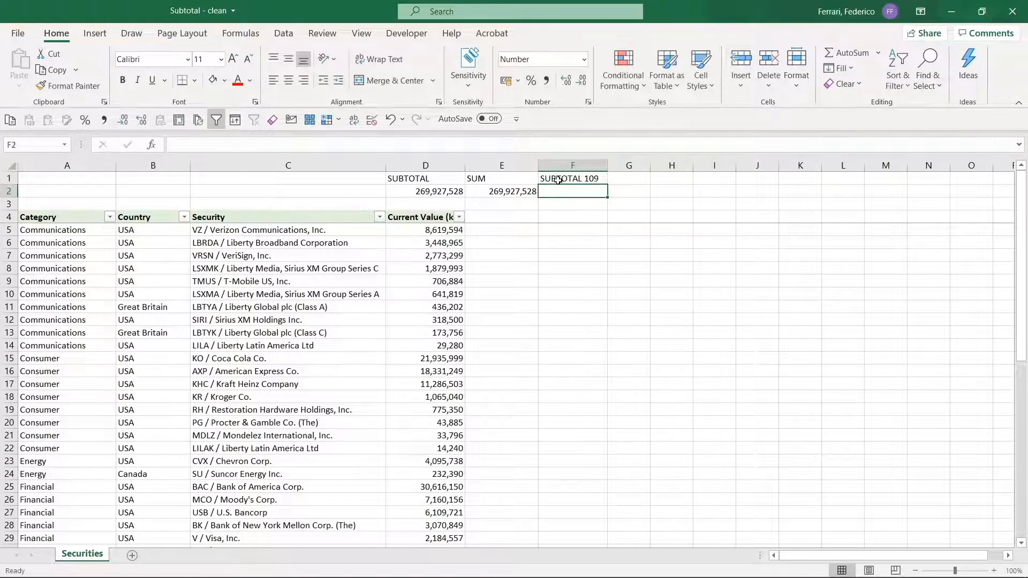
Step: Subtotal the Current Value column in F2 with =SUBTOTAL(109,D5:D51)
text(=subt)
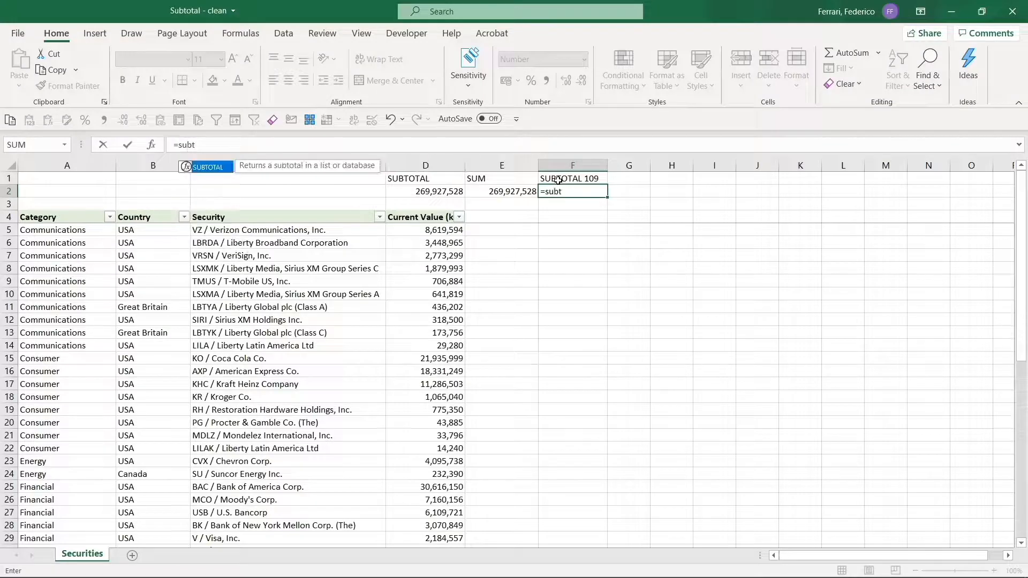
key(Tab)
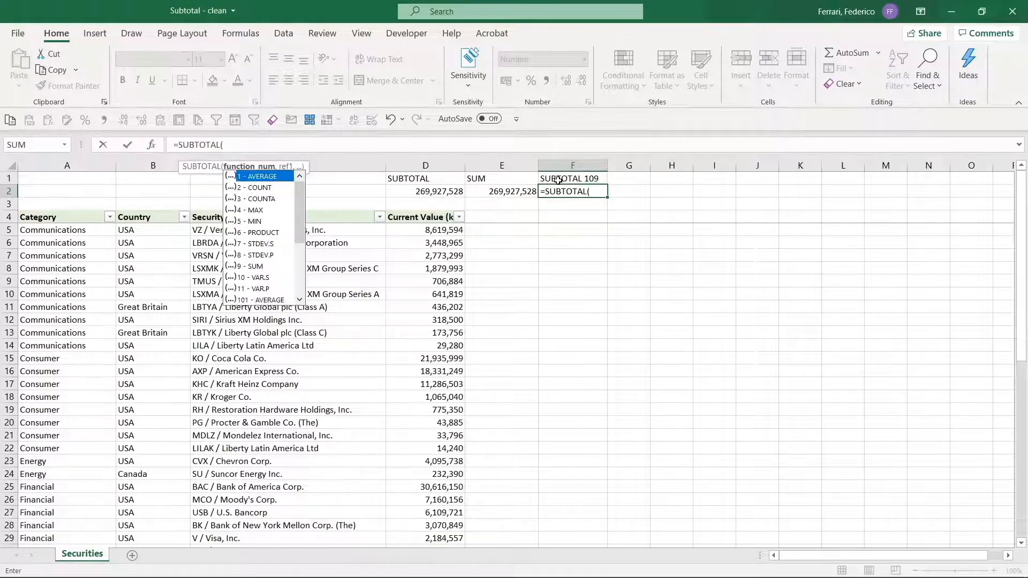
text(109)
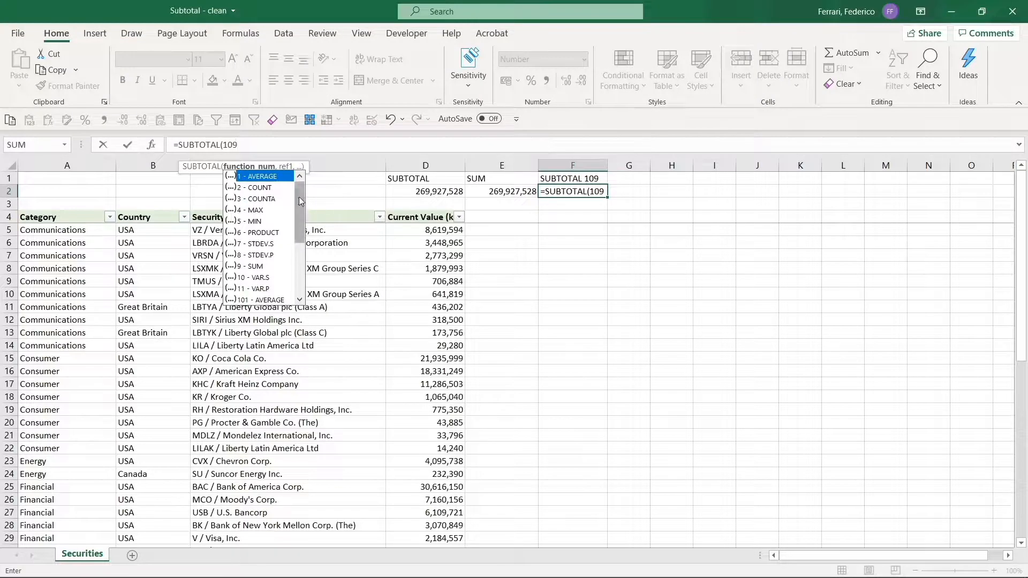
drag(298, 202, 282, 287)
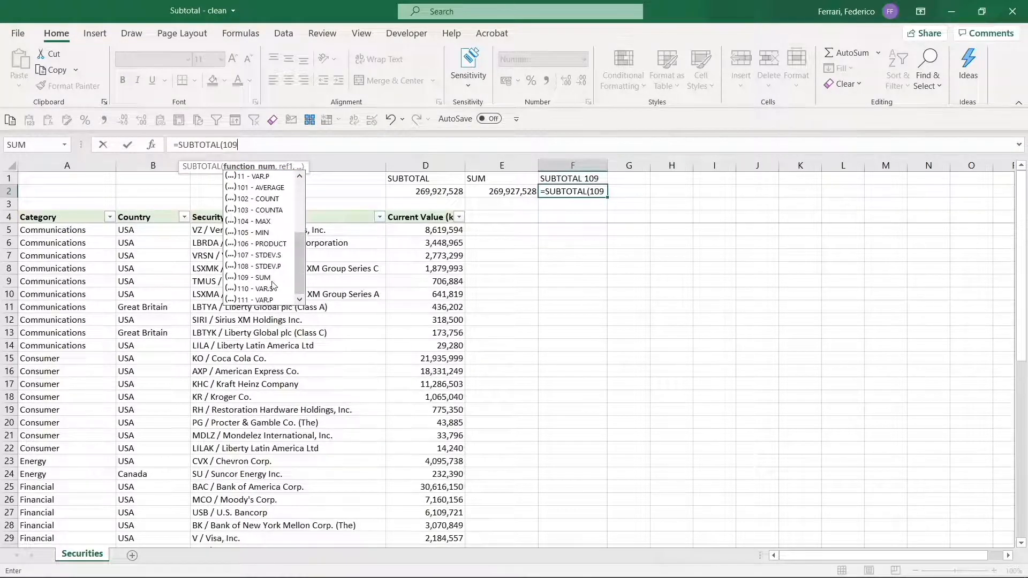
text(,)
click(438, 215)
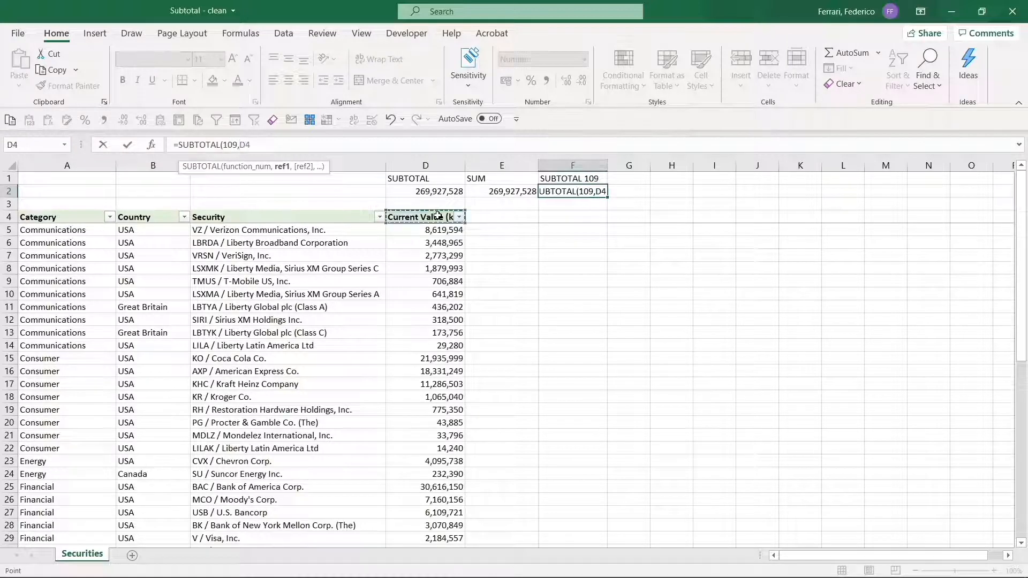
key(Down)
key(ctrl+shift+Down)
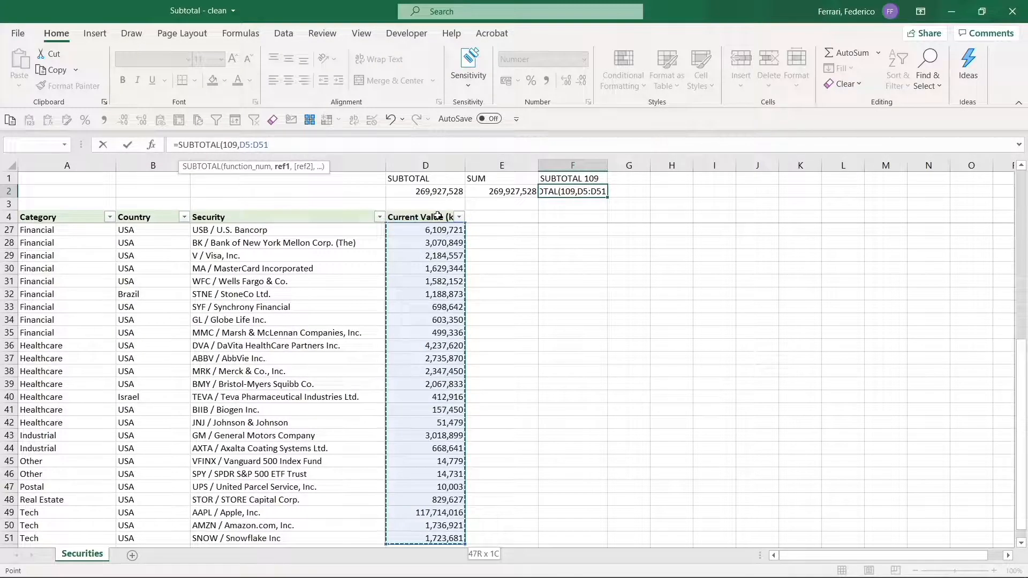
text())
key(Return)
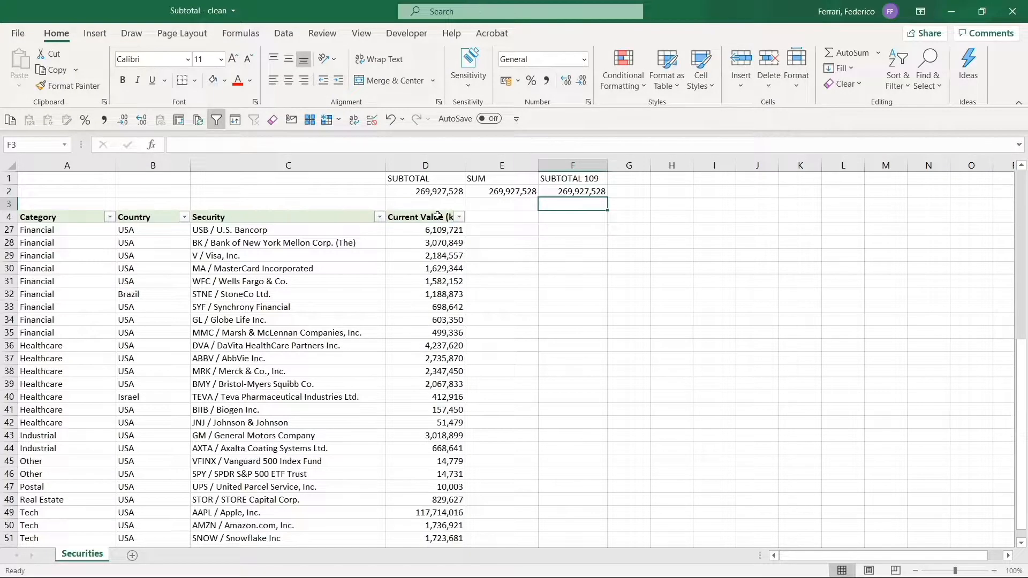
Step: Extend the label in D1 to read SUBTOTAL 9
key(Left)
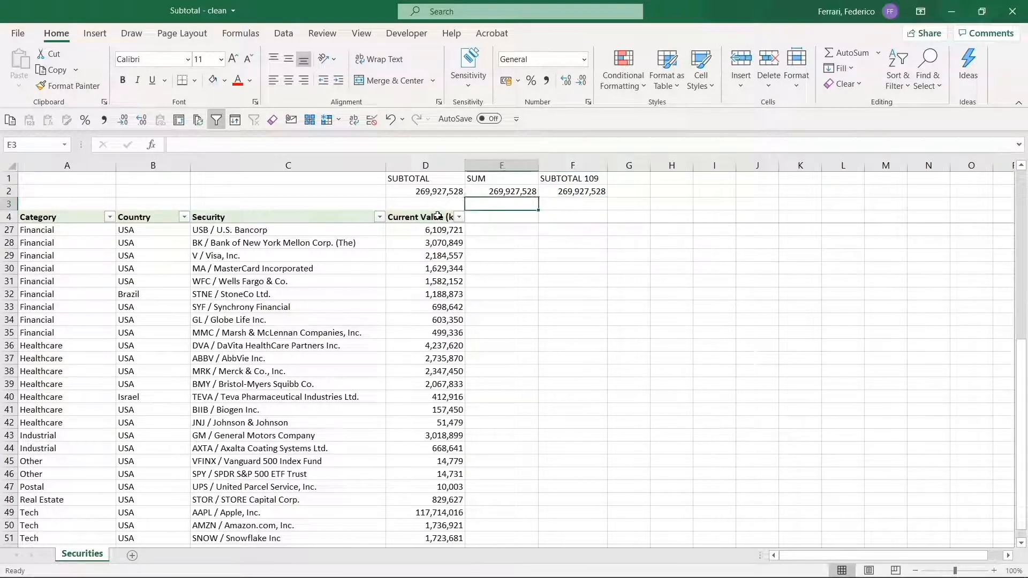
key(Left)
key(Up)
key(Up)
key(F2)
text(9)
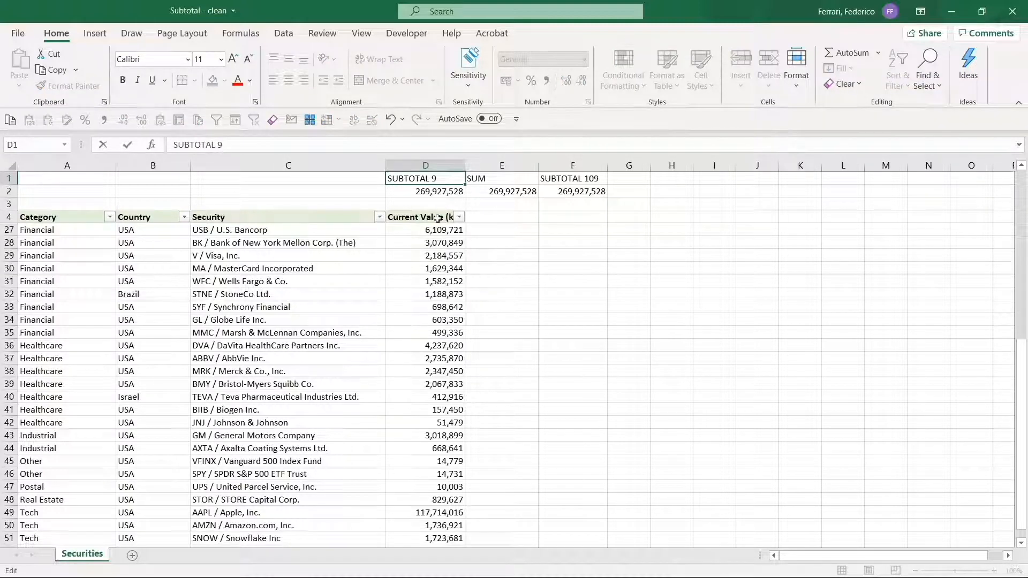
key(Return)
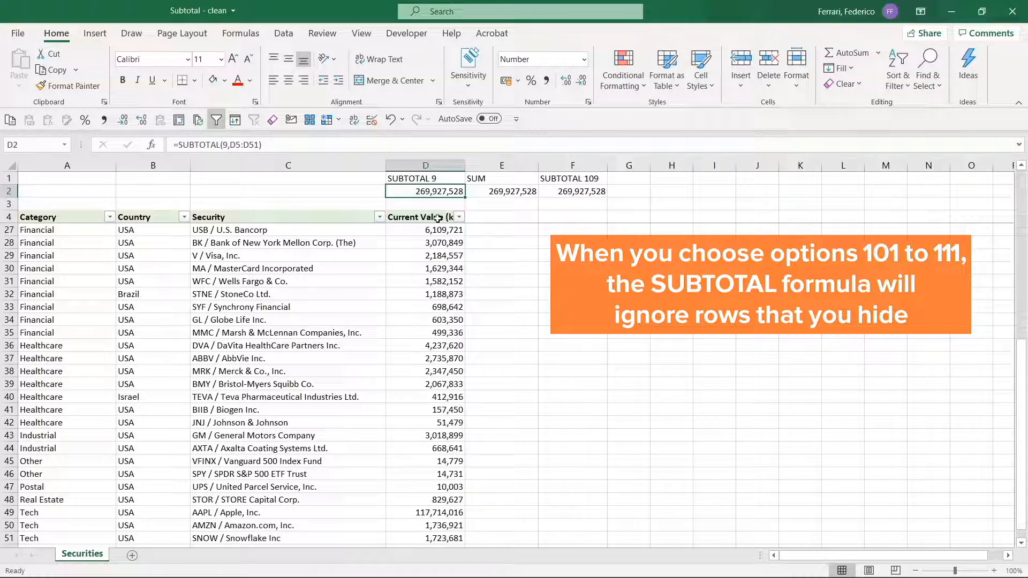
Step: Hide row 15 (Coca Cola) and compare the SUBTOTAL 9 result in D2 with the SUBTOTAL 109 result in F2
scroll(437, 218, up, 7)
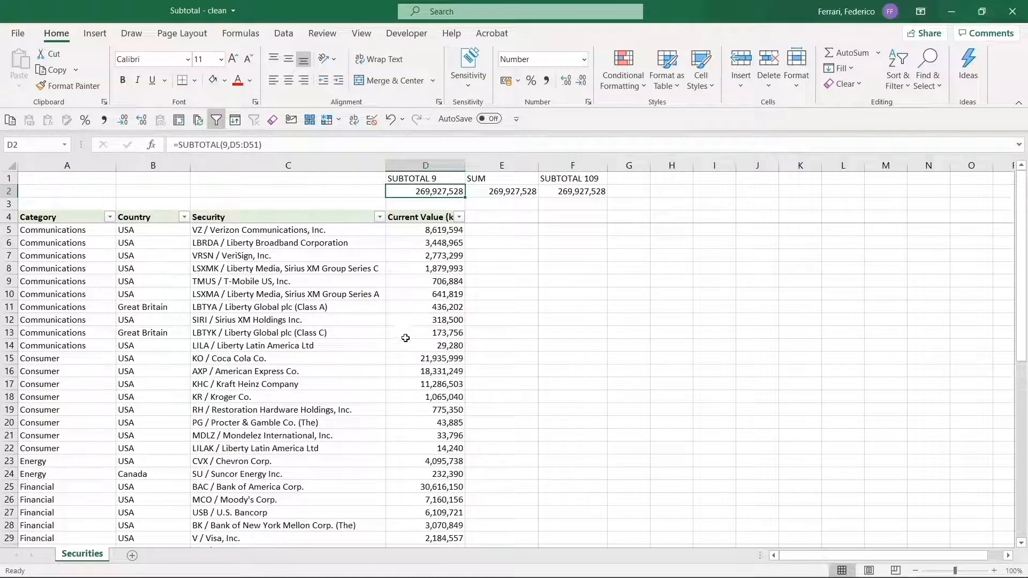
click(432, 360)
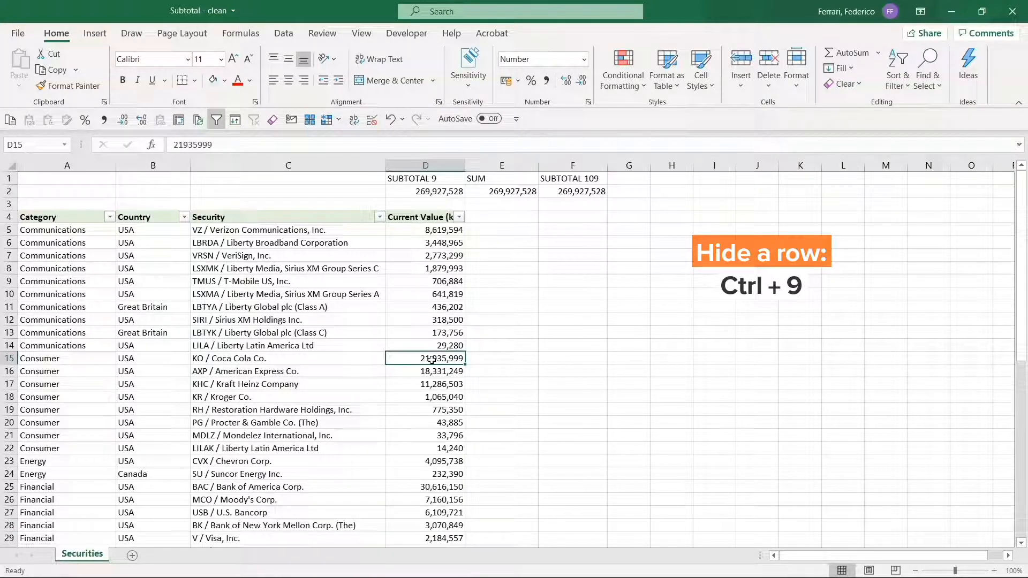
key(ctrl+9)
click(440, 191)
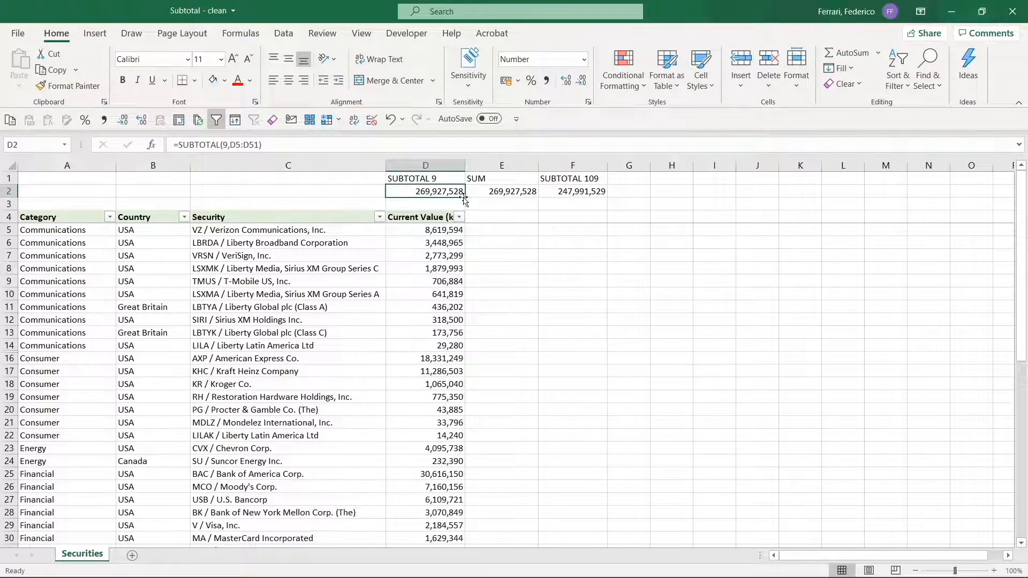
click(547, 192)
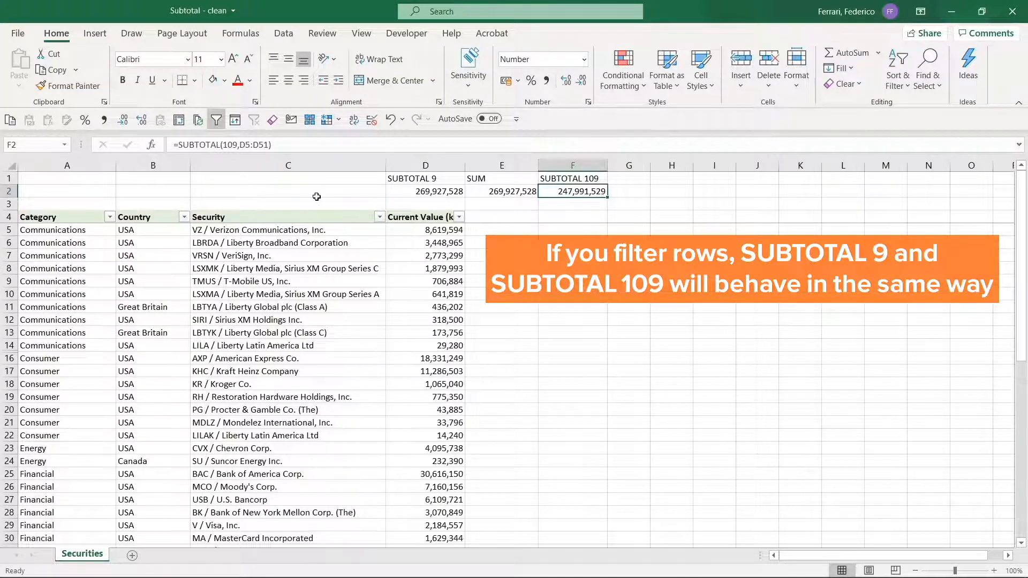
Step: Filter the Category column to only Communications and check the SUBTOTAL 9 result in D2
click(110, 217)
click(54, 375)
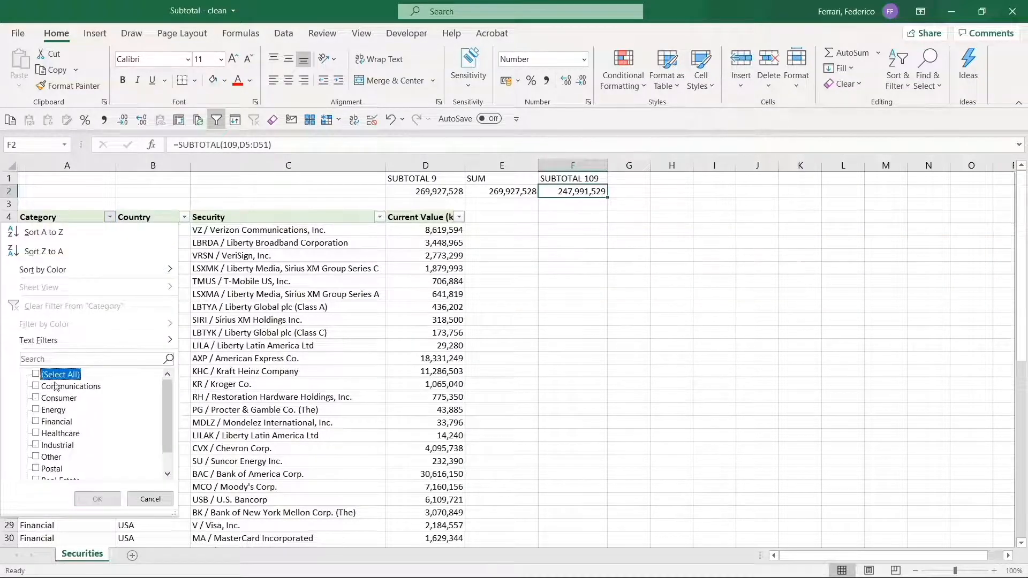
click(56, 386)
key(Return)
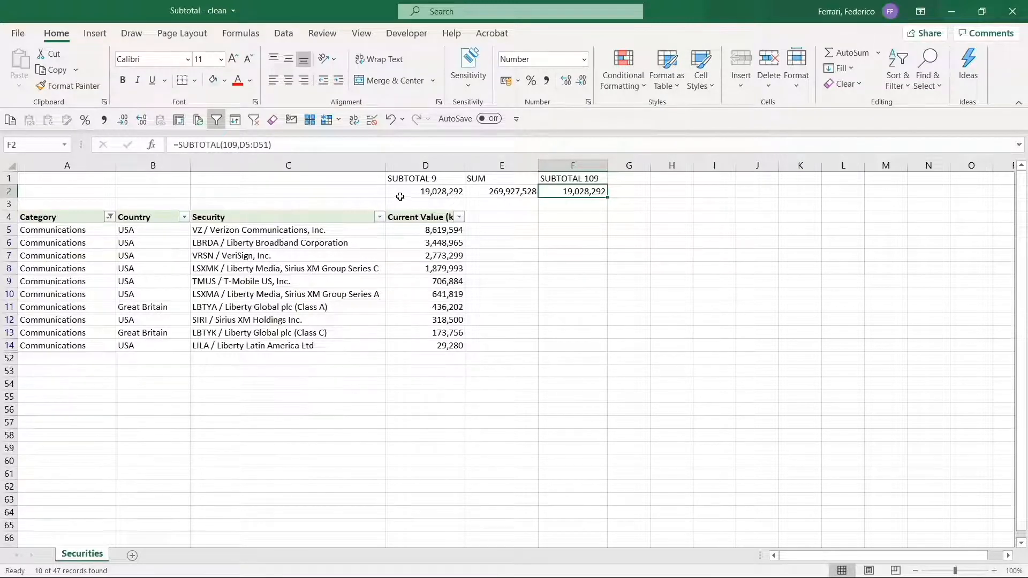
click(403, 191)
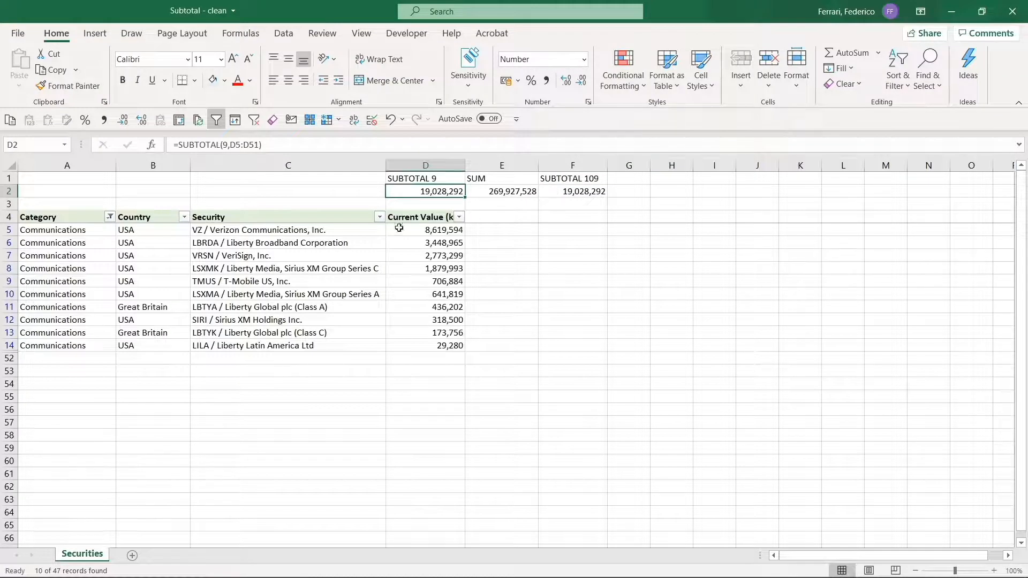
Step: Hide row 6 (Liberty Broadband) in the filtered list and compare the subtotals in D2 and F2
click(8, 242)
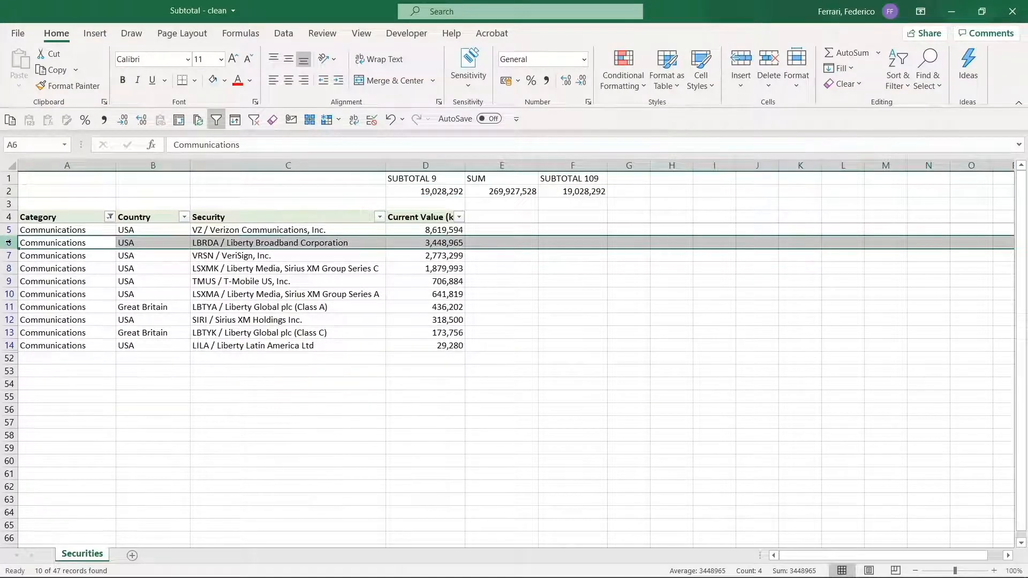
right_click(8, 243)
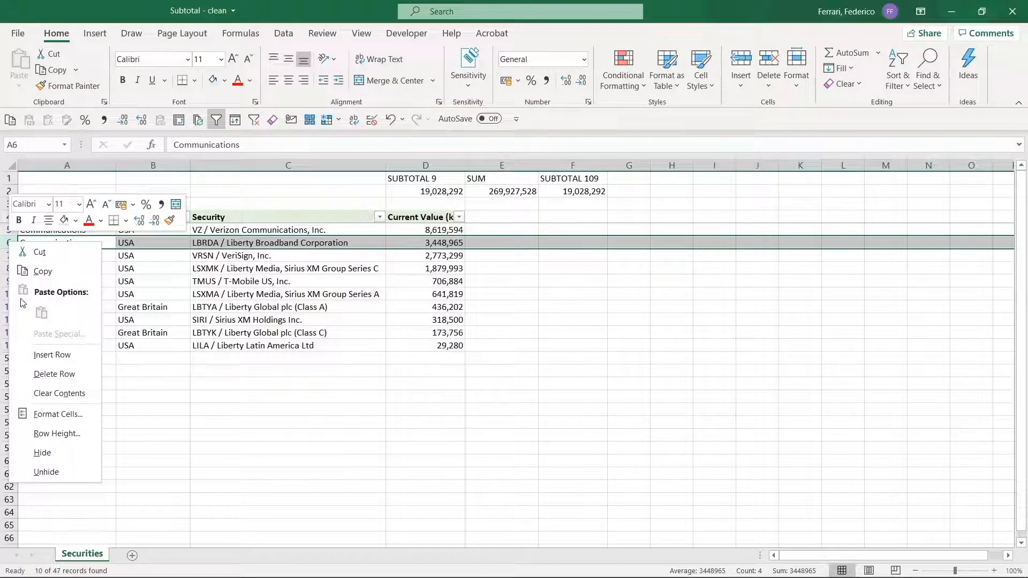
click(65, 452)
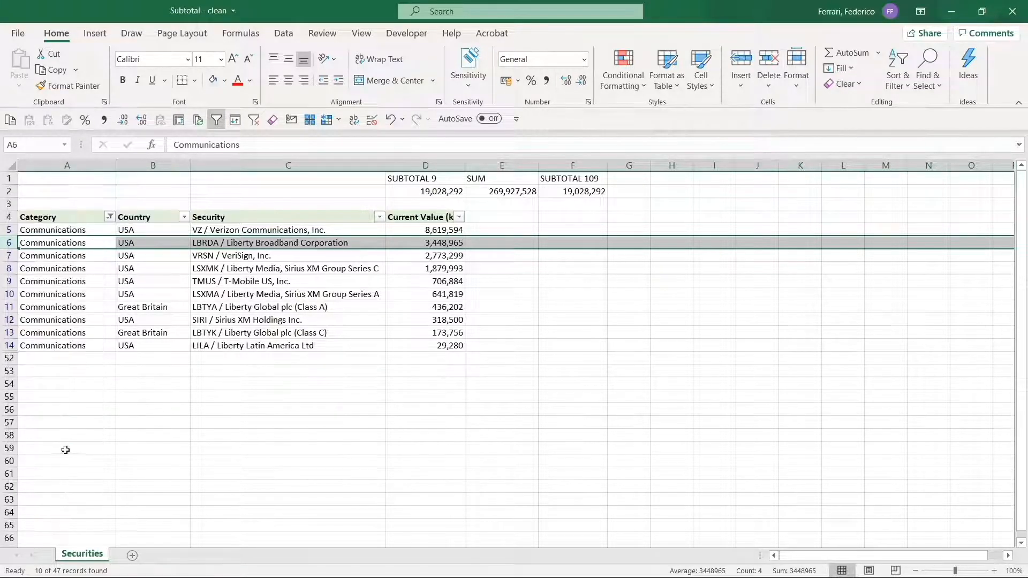
click(409, 194)
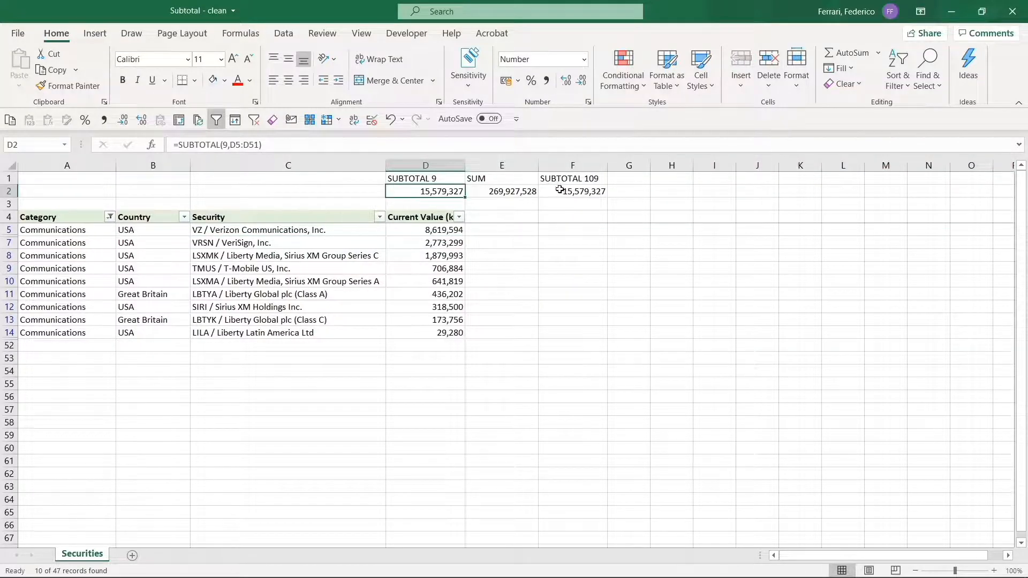
click(556, 189)
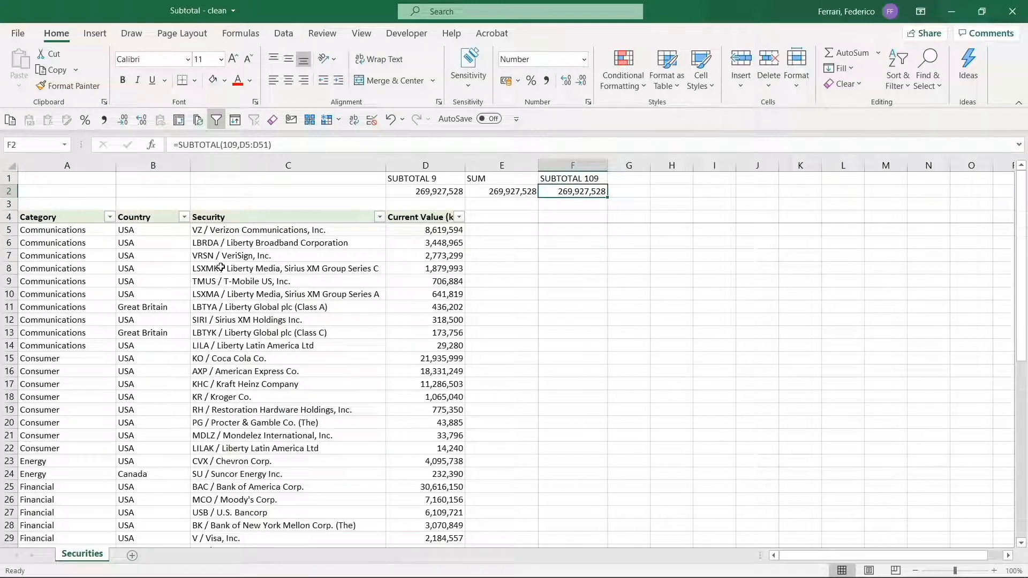
Step: Insert a blank row above the first Consumer entry, at row 15
key(shift+Left)
key(shift+Left)
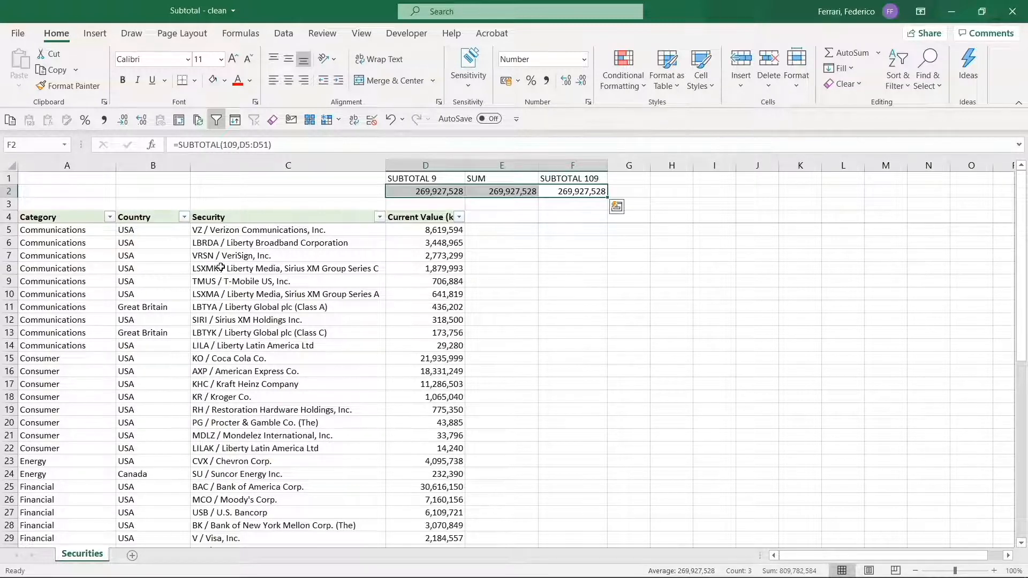
click(10, 358)
right_click(10, 358)
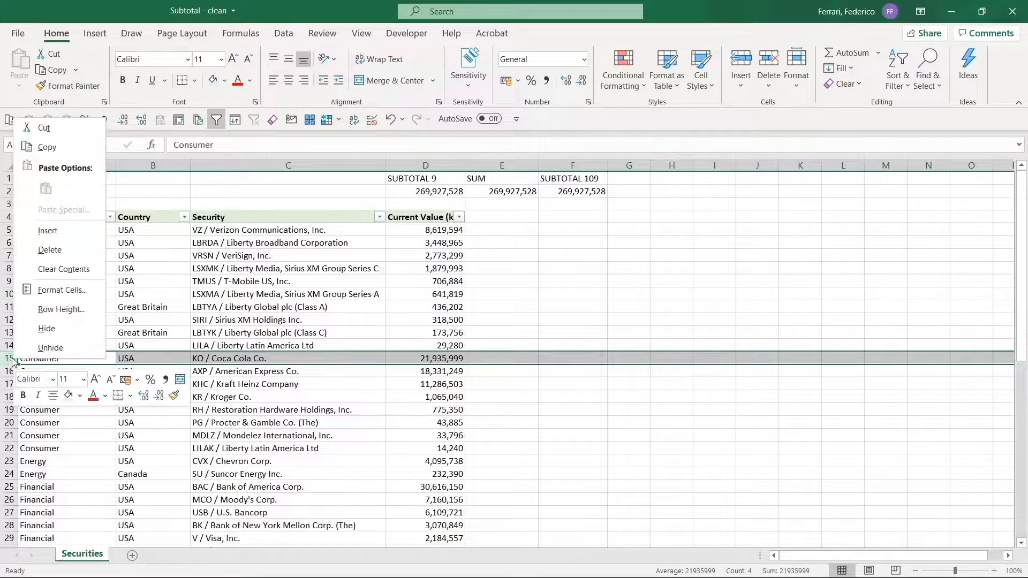
click(54, 231)
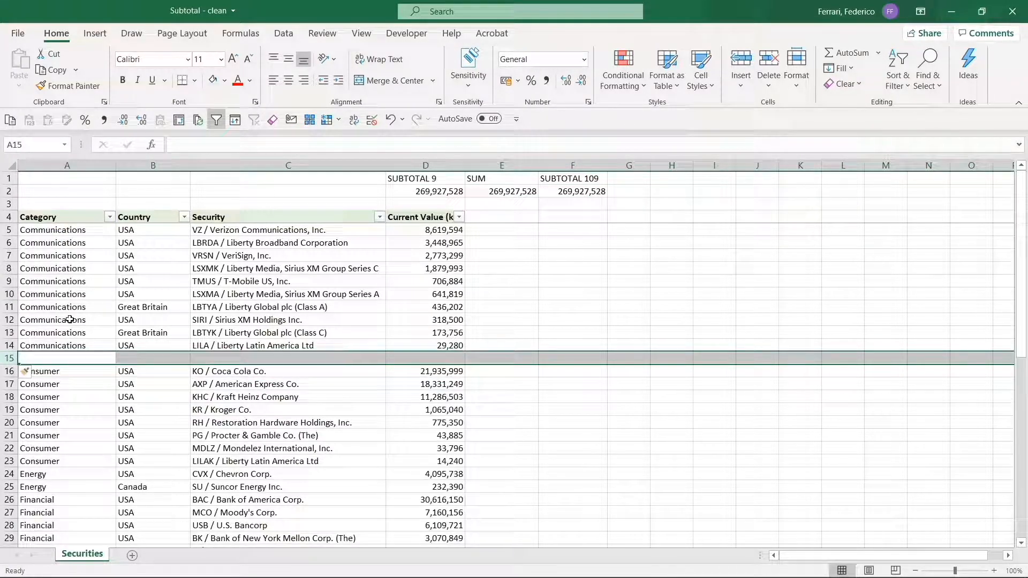
Step: Enter Communications subtotal in A15 and make A15:D15 bold
click(54, 359)
text(Communications subtotal)
key(ctrl+Return)
key(shift+Right)
key(shift+Right)
key(shift+Right)
key(ctrl+b)
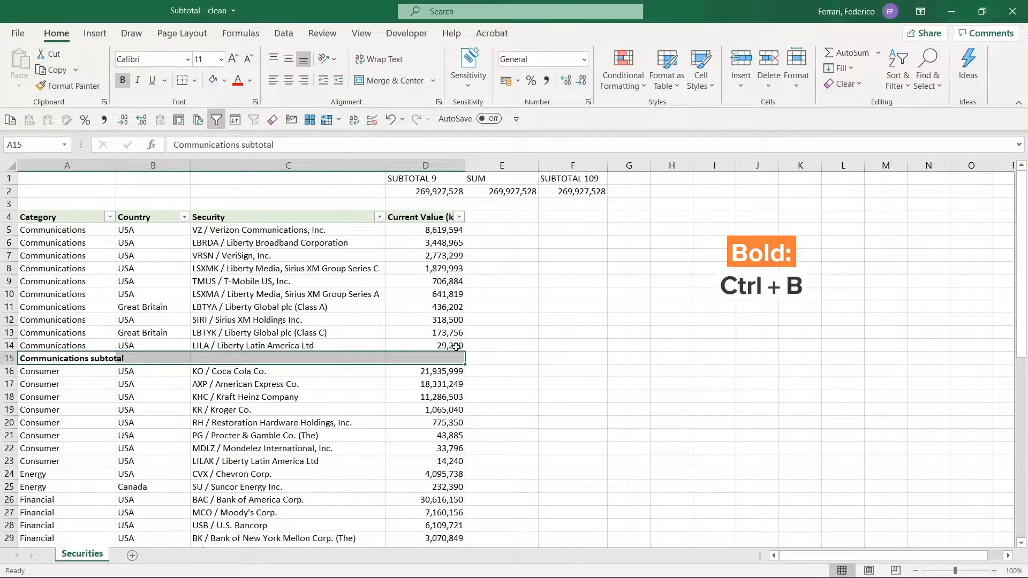
Step: Total the Communications values in D15 with =SUM(D5:D14)
click(442, 360)
text(=sum)
key(Tab)
key(Up)
key(shift+Up)
key(shift+Up)
key(shift+Up)
key(shift+Up)
key(shift+Up)
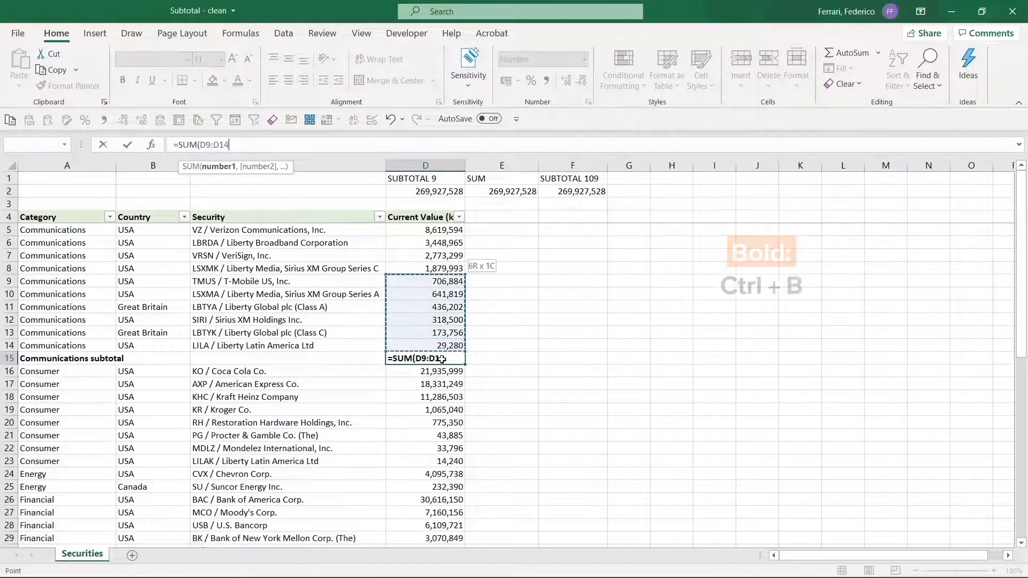
key(shift+Up)
key(shift+Up)
key(shift+Up)
key(shift+Up)
text())
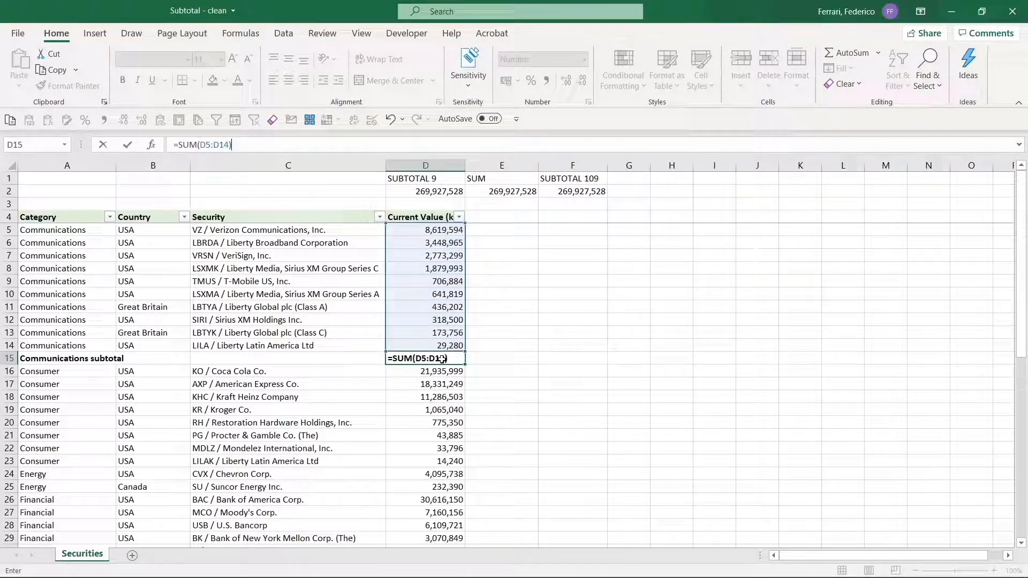
key(Return)
click(441, 358)
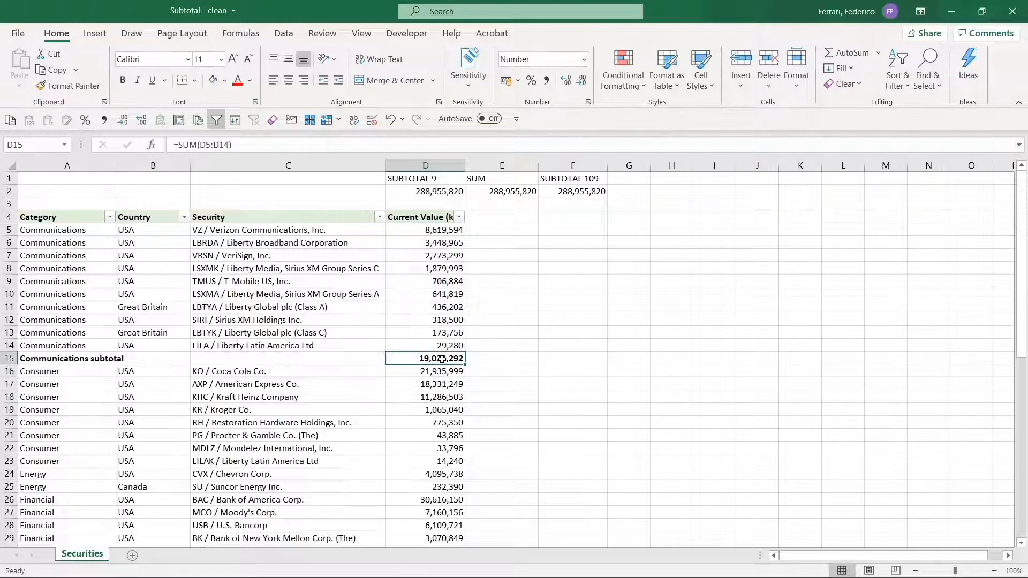
Step: Insert a row above the first Energy entry and enter Consumer subtotal in A24
click(9, 473)
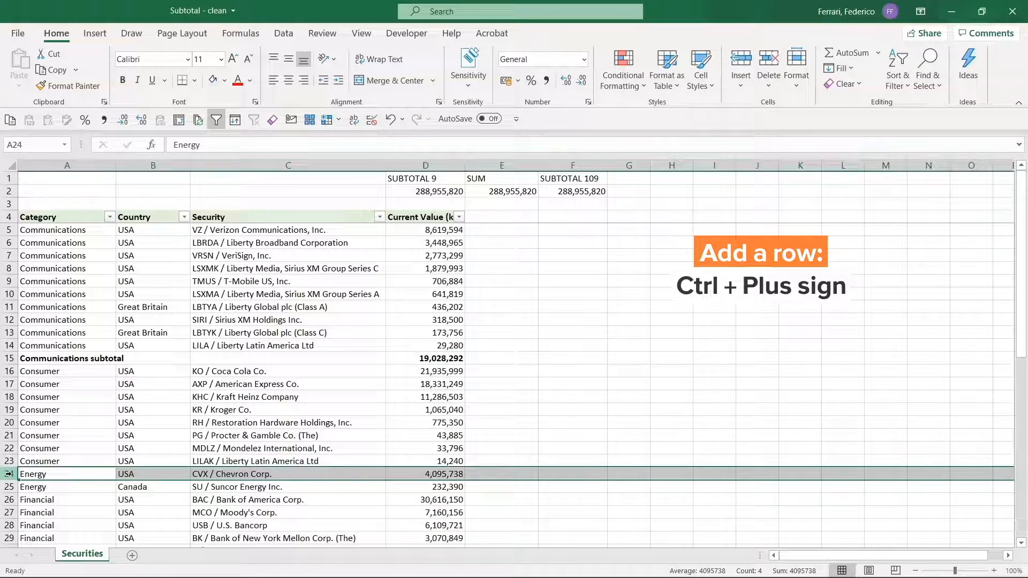
key(ctrl+plus)
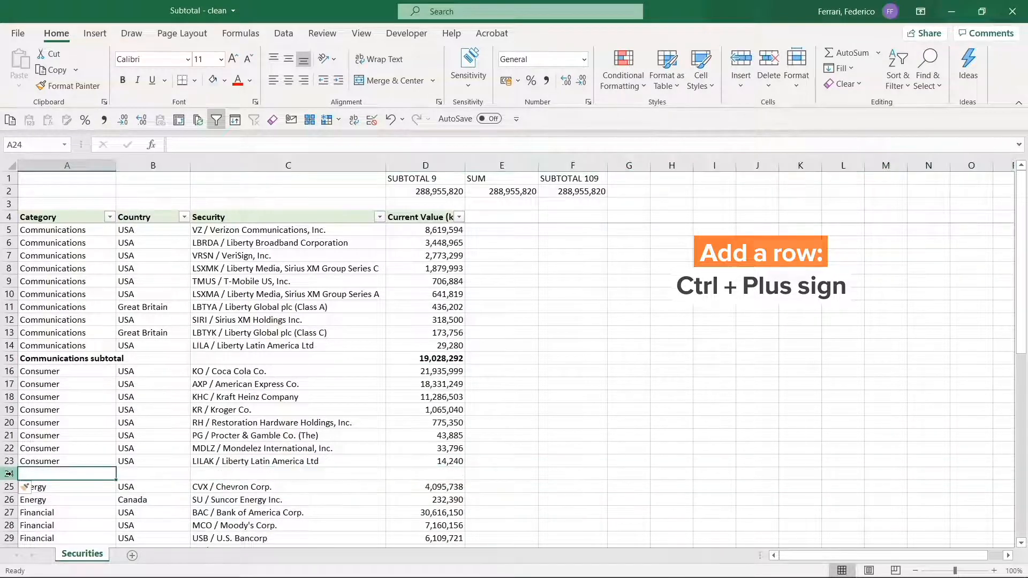
text(Consumer subtota)
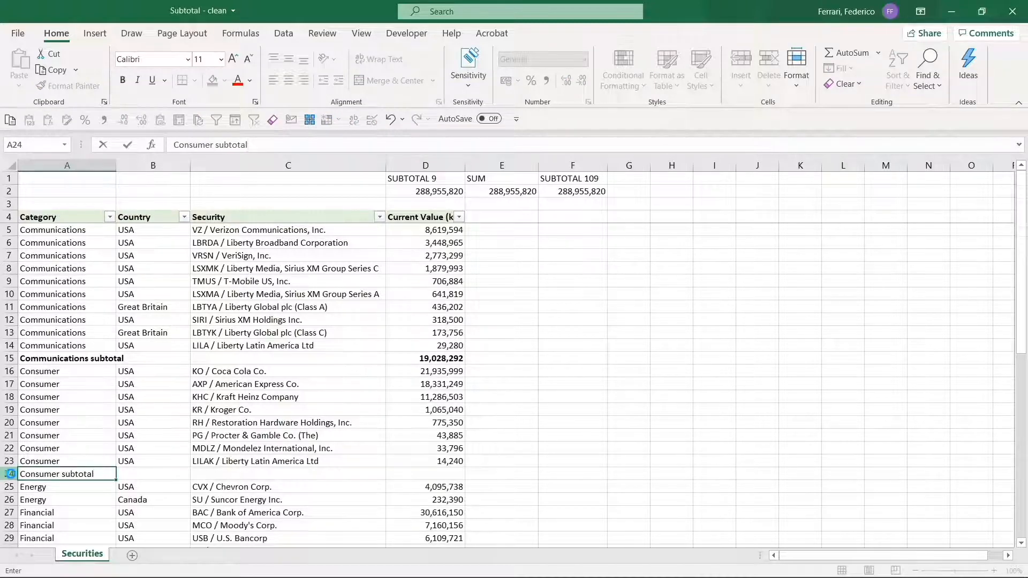
text(l)
key(ctrl+Return)
Step: Make the Consumer subtotal row bold across A24:D24
key(shift+Right)
key(shift+Right)
key(shift+Right)
key(ctrl+b)
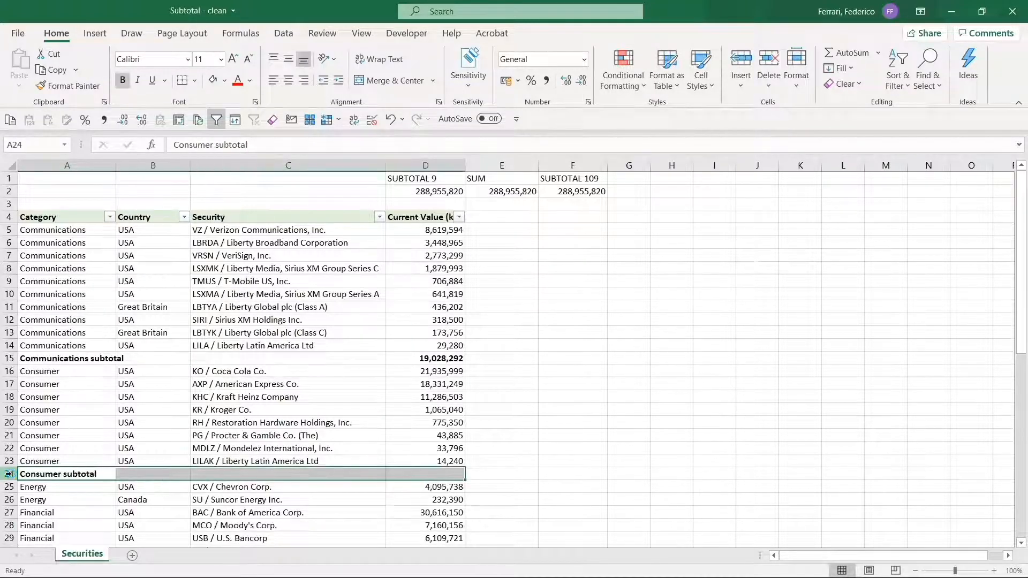
Step: Total the Consumer values in D24 with =SUM(D16:D23)
key(Right)
key(Right)
key(Right)
key(Right)
key(Left)
text(=)
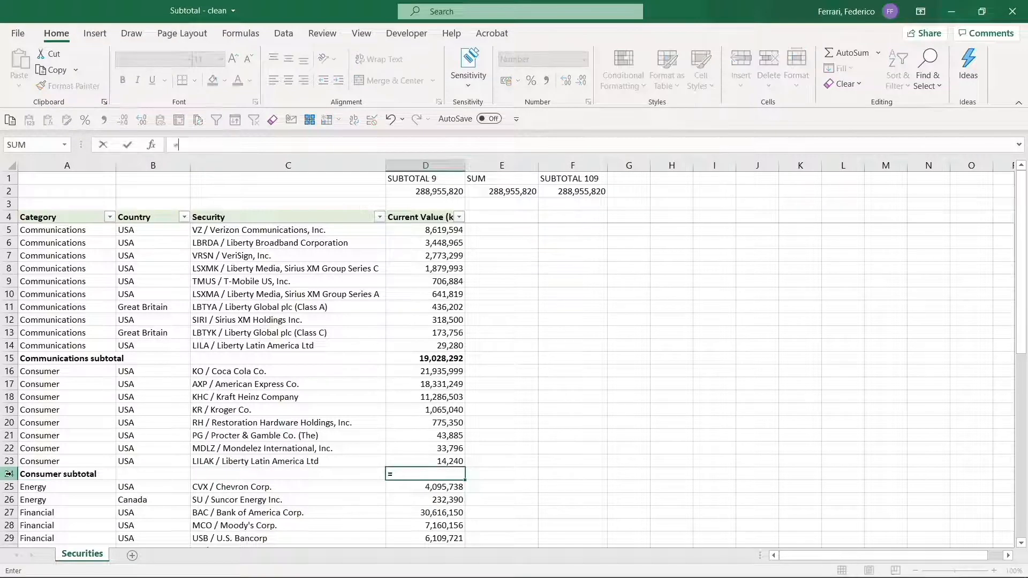
text(SUM()
key(Up)
key(shift+Up)
key(shift+Up)
key(shift+Up)
key(shift+Up)
key(shift+Up)
key(shift+Up)
key(shift+Up)
key(Return)
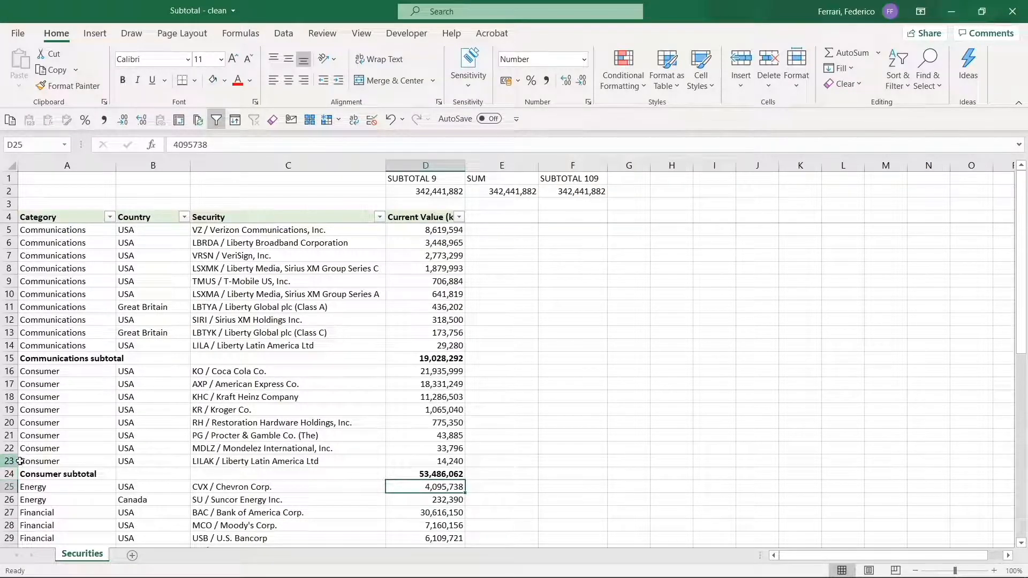
Step: Enter Other subtotal in A54, just below the last Tech entry, and make A54:D54 bold
scroll(58, 444, down, 4)
click(57, 446)
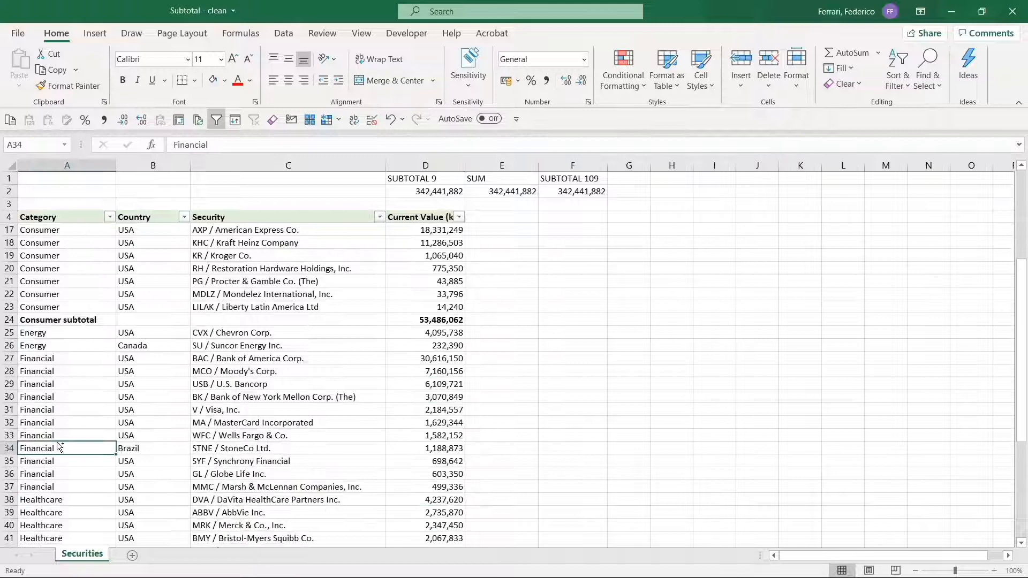
key(ctrl+Down)
key(Down)
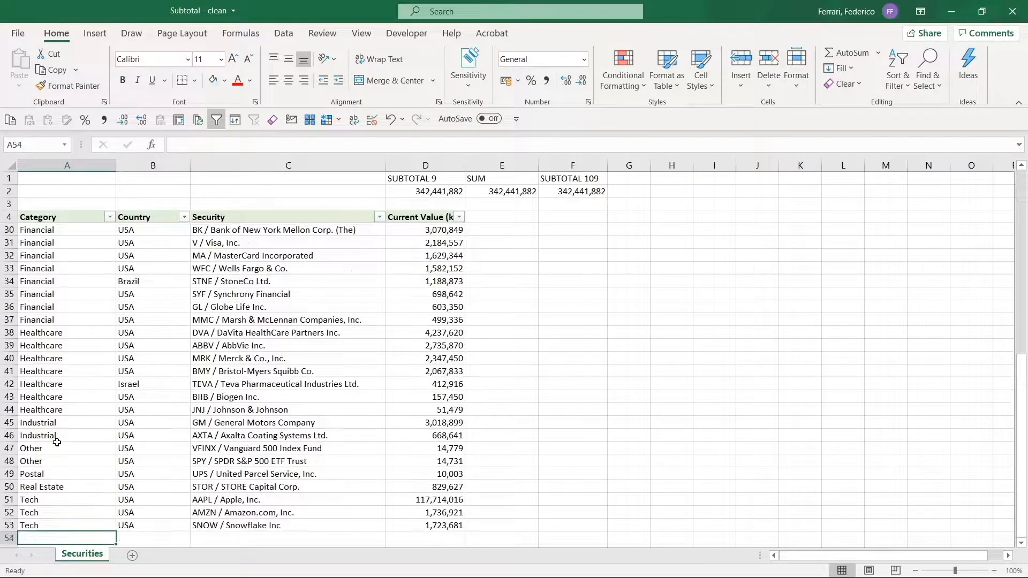
text(Other su)
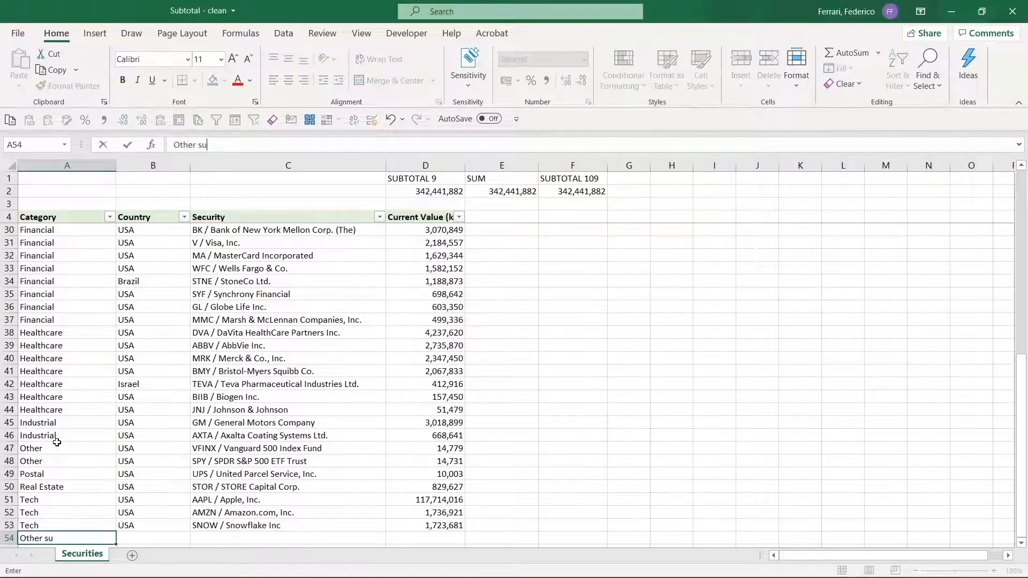
text(btotal)
key(shift+Right)
key(shift+Right)
key(shift+Right)
key(ctrl+b)
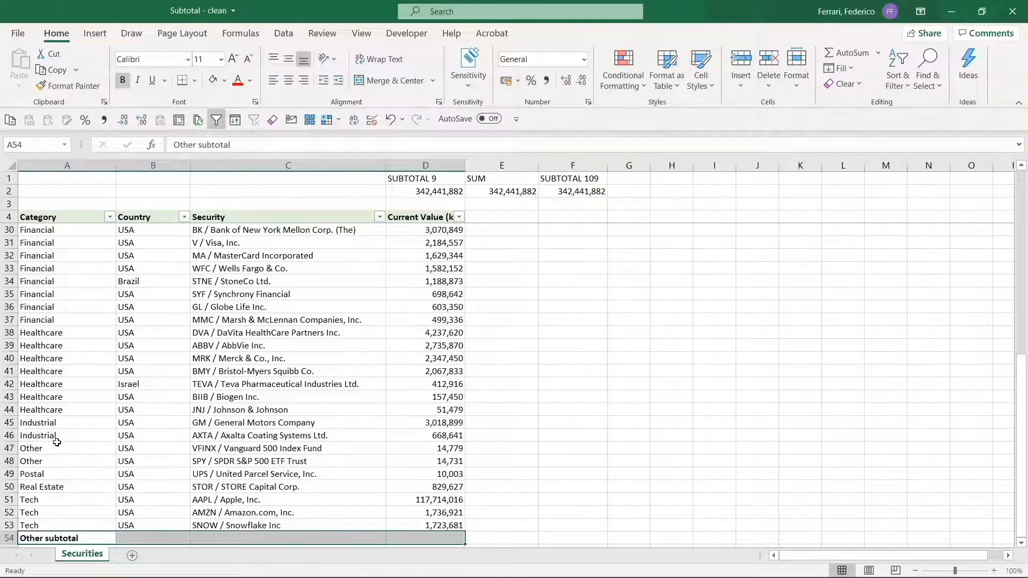
Step: Total the remaining categories, from Energy through Tech, in D54 with =SUM(D25:D53)
key(Right)
key(Right)
key(Right)
text(=sum)
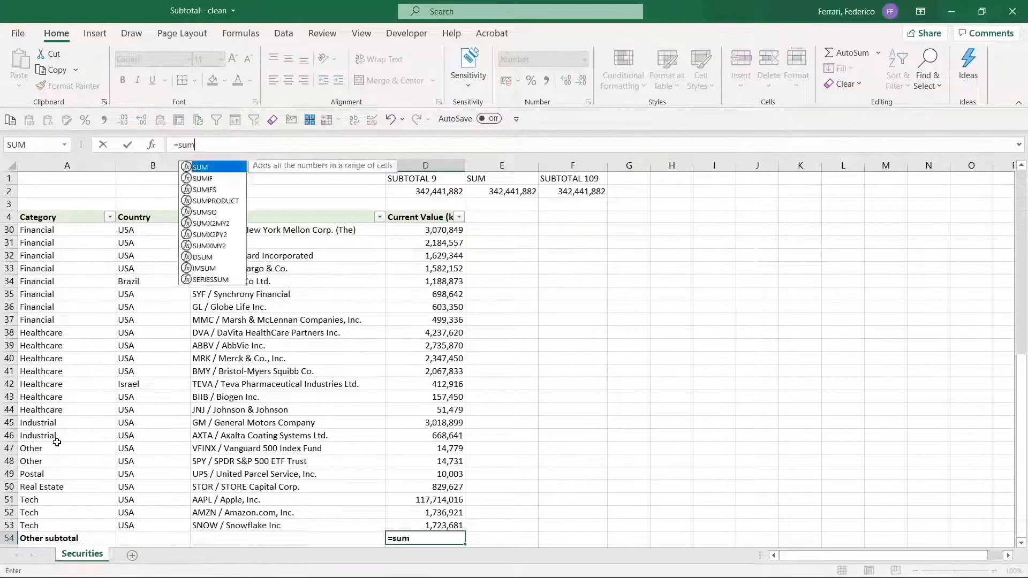
text(()
key(Up)
key(shift+Up)
key(shift+Up)
key(shift+Up)
key(shift+Up)
key(shift+Up)
key(shift+Up)
key(shift+Up)
key(shift+Up)
key(shift+Up)
key(shift+Up)
key(shift+Up)
key(shift+Up)
key(shift+Up)
key(shift+Up)
key(shift+Up)
key(shift+Up)
key(shift+Up)
key(shift+Up)
key(shift+Up)
key(shift+Up)
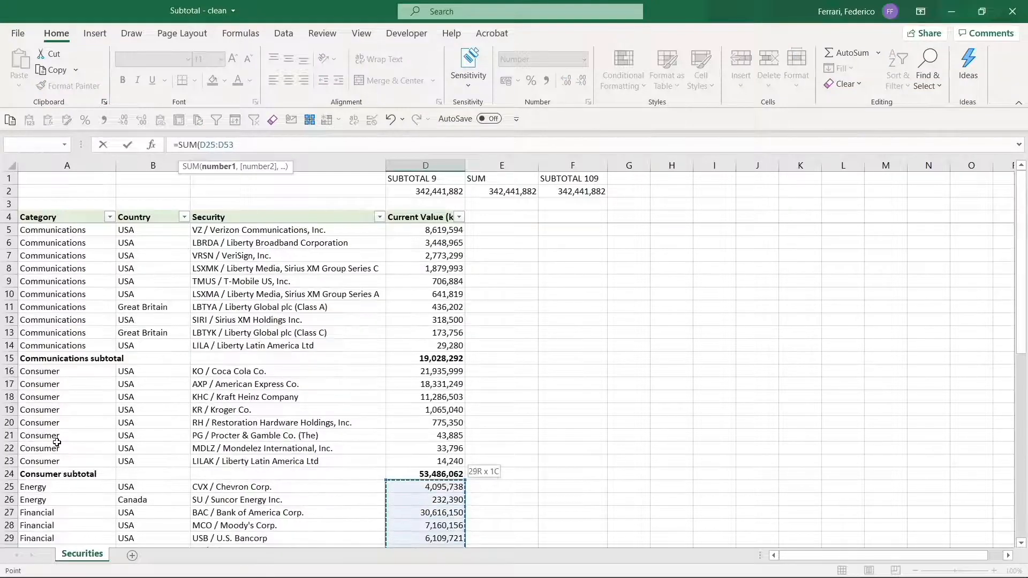
text())
key(Return)
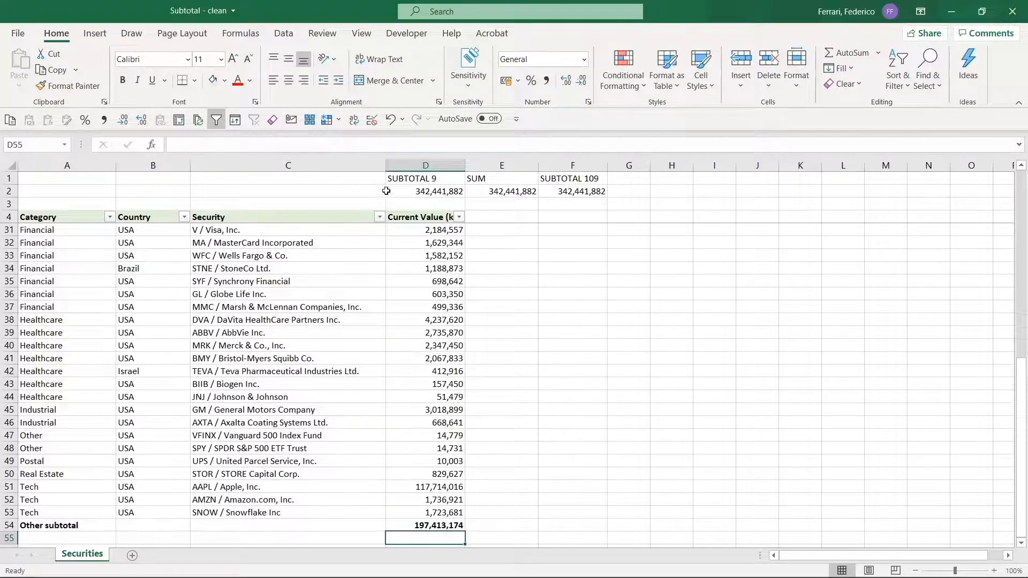
Step: Compare the three totals in D2:F2 and check which rows the SUM formula in E2 covers
drag(418, 188, 559, 190)
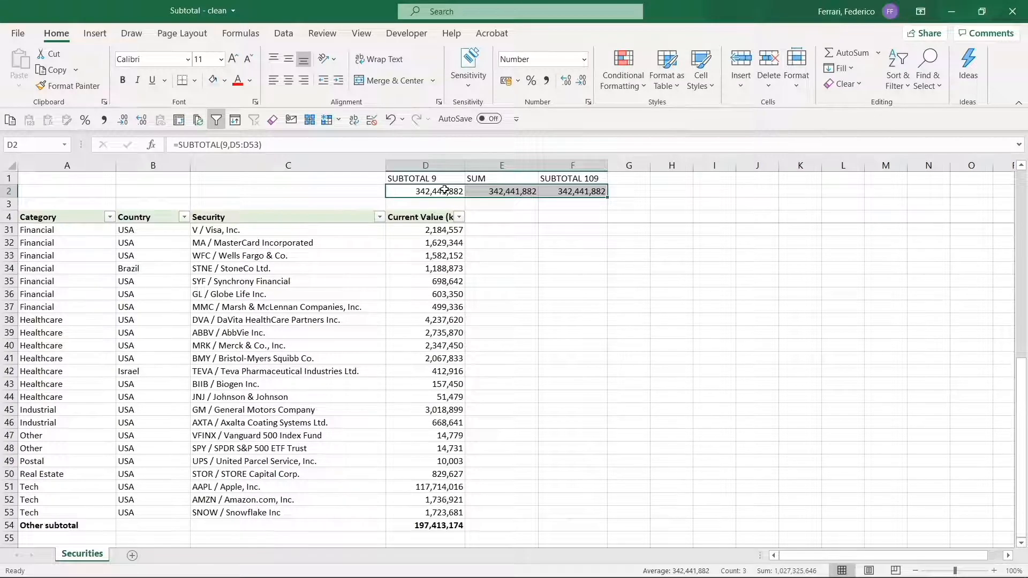
key(Right)
key(F2)
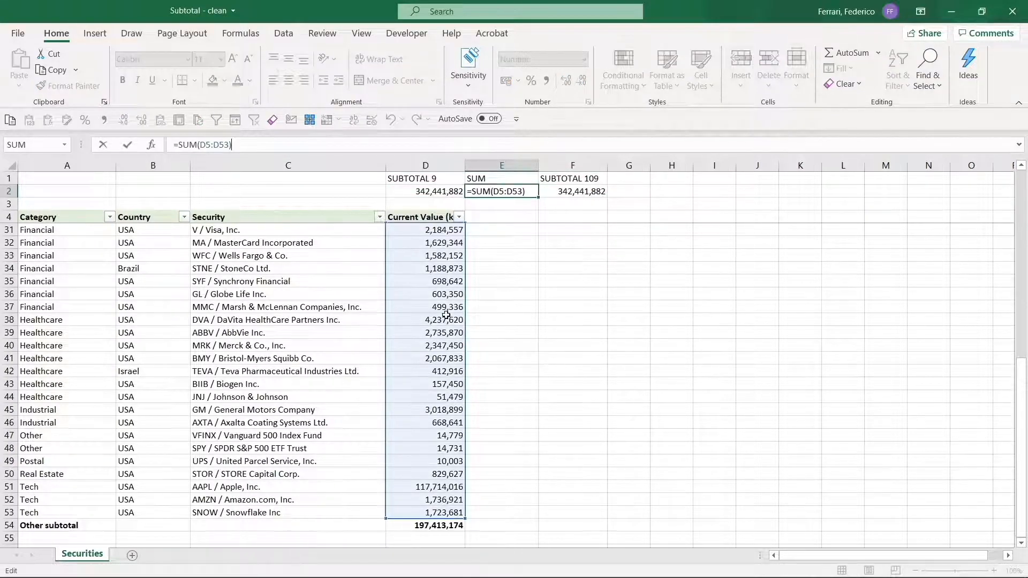
scroll(446, 315, up, 7)
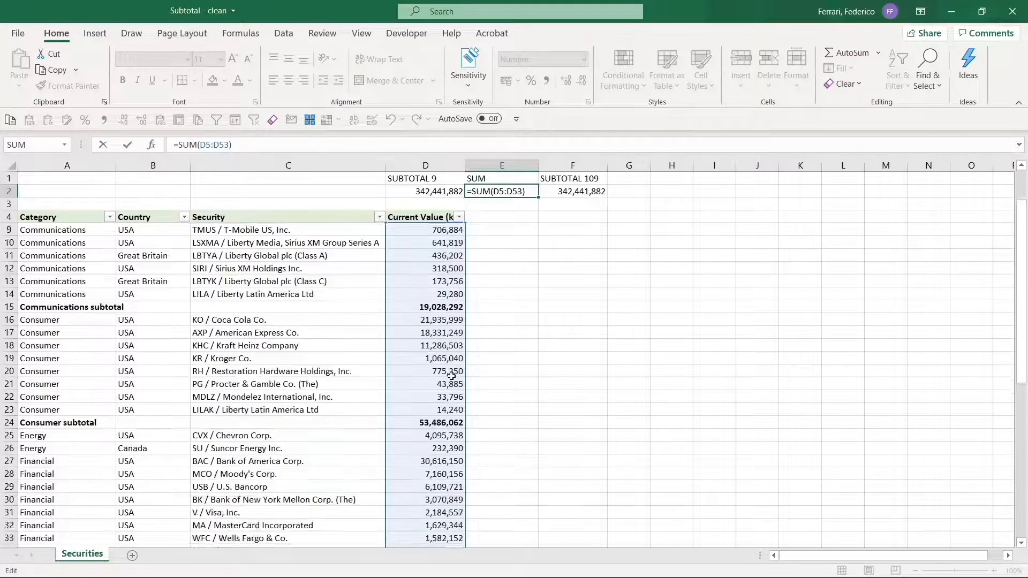
scroll(451, 375, down, 8)
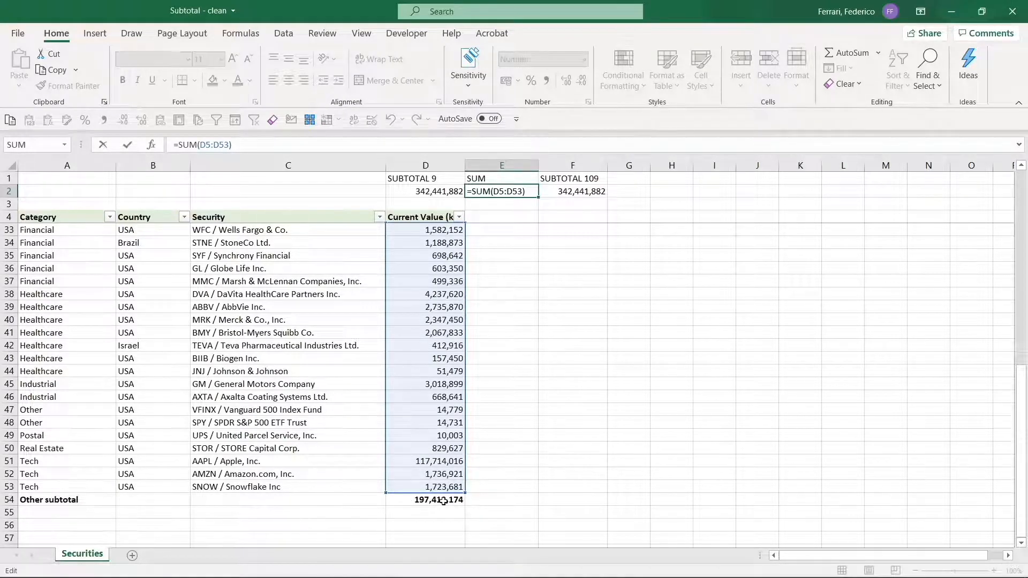
scroll(448, 492, up, 9)
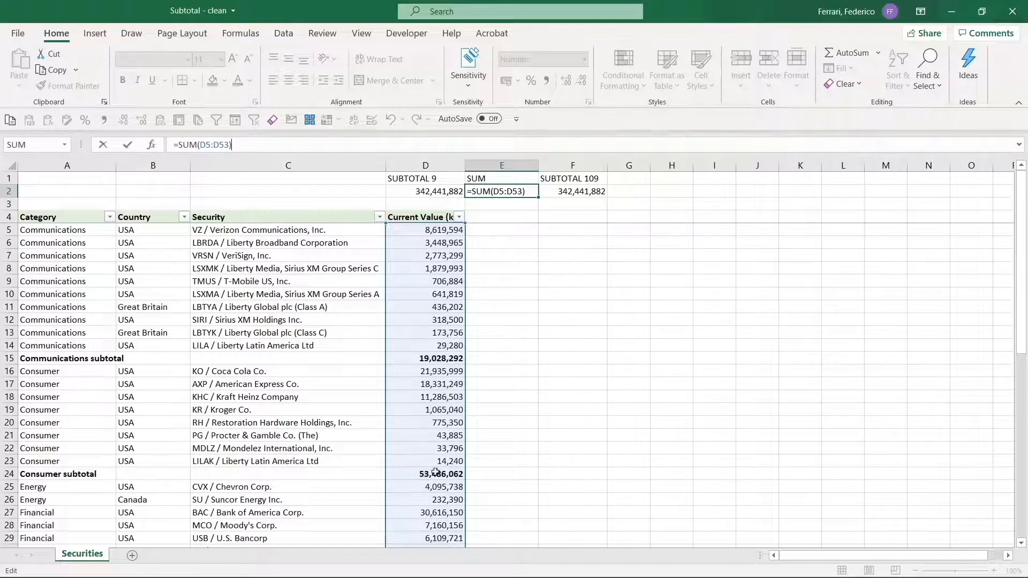
key(ctrl+Return)
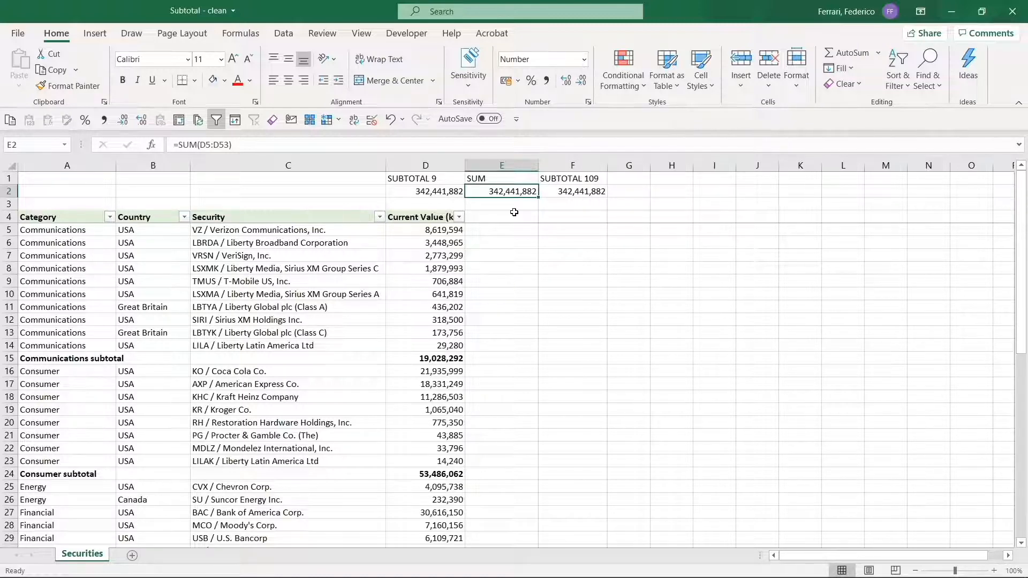
Step: Replace the SUM formula in E2 with =D15+D24+D54 to add only the three category subtotals
text(=)
click(438, 358)
text(+)
click(432, 476)
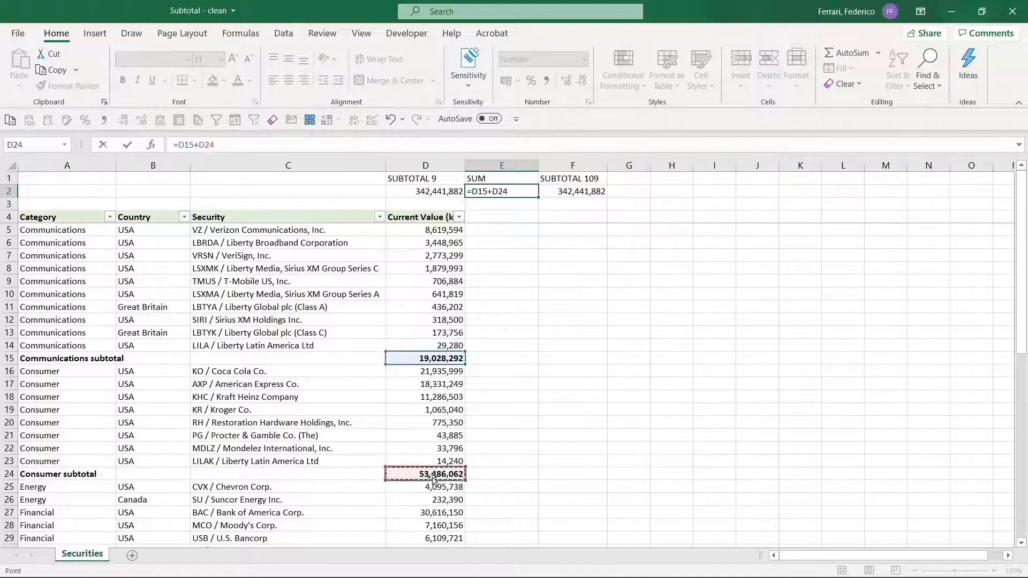
text(+)
click(434, 505)
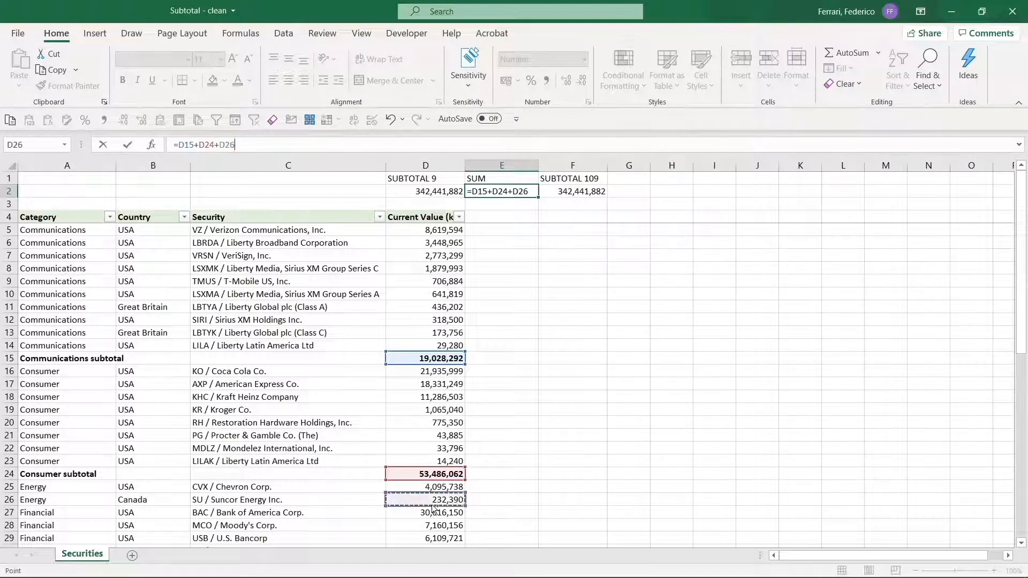
key(ctrl+Down)
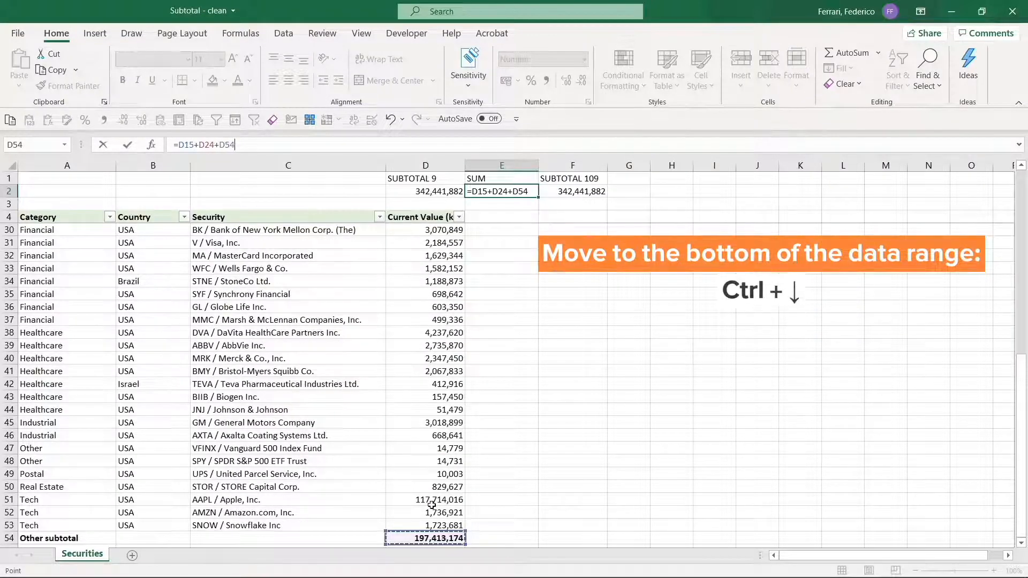
key(Return)
key(Up)
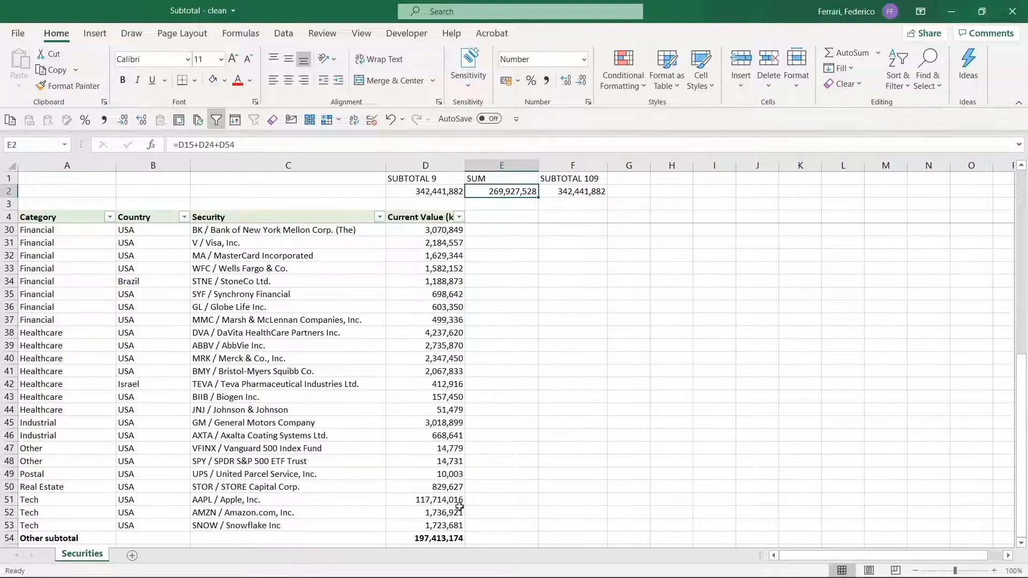
Step: Replace the Other subtotal formula in D54 with =SUBTOTAL(9,D25:D53)
click(429, 538)
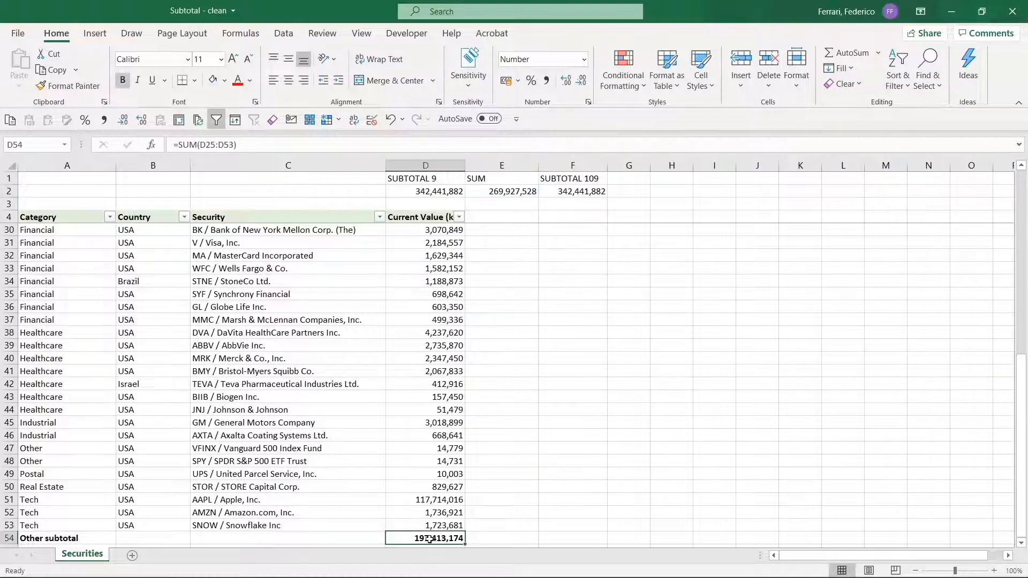
text(=su)
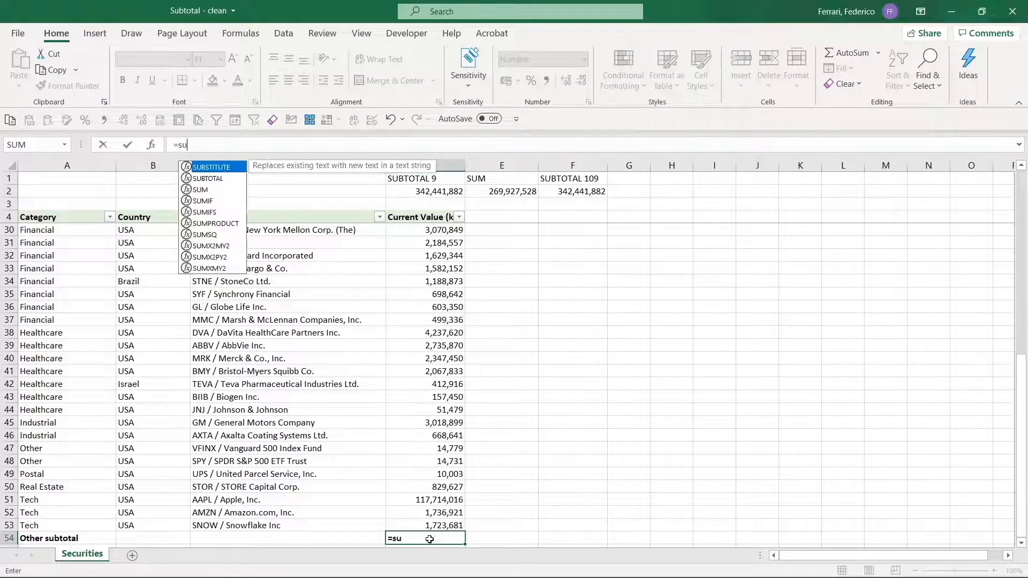
key(Tab)
text(9)
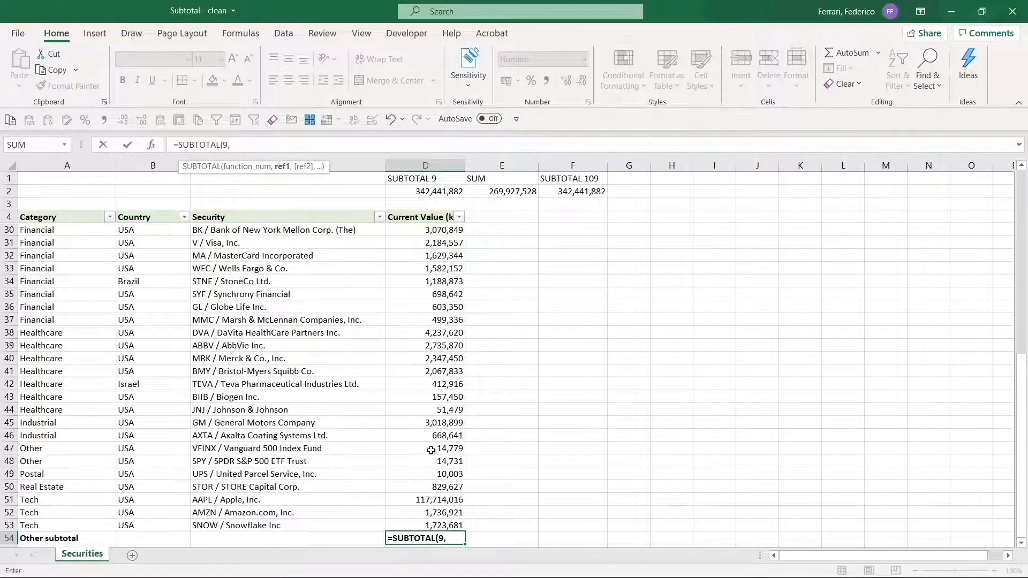
click(434, 526)
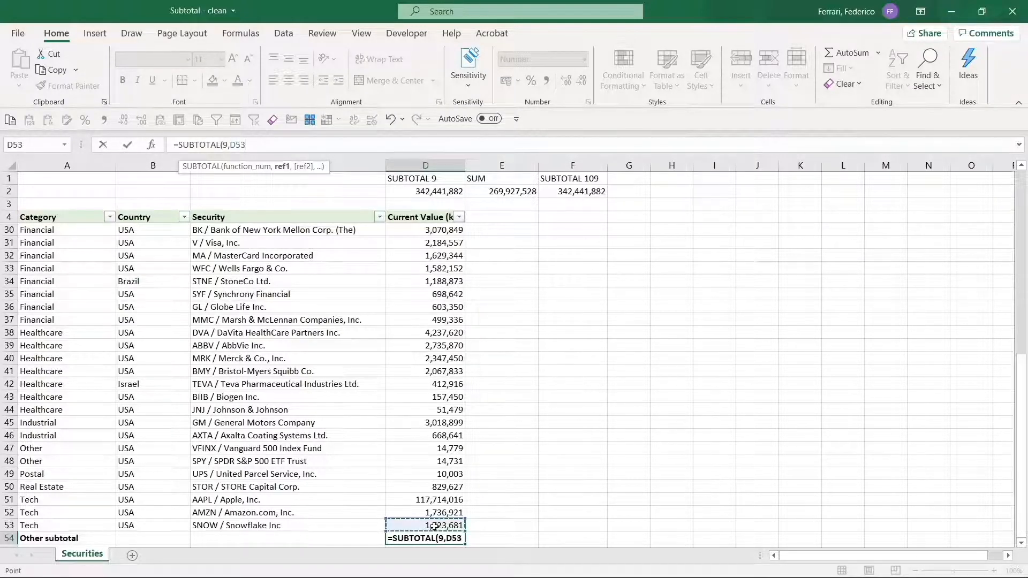
scroll(434, 526, up, 9)
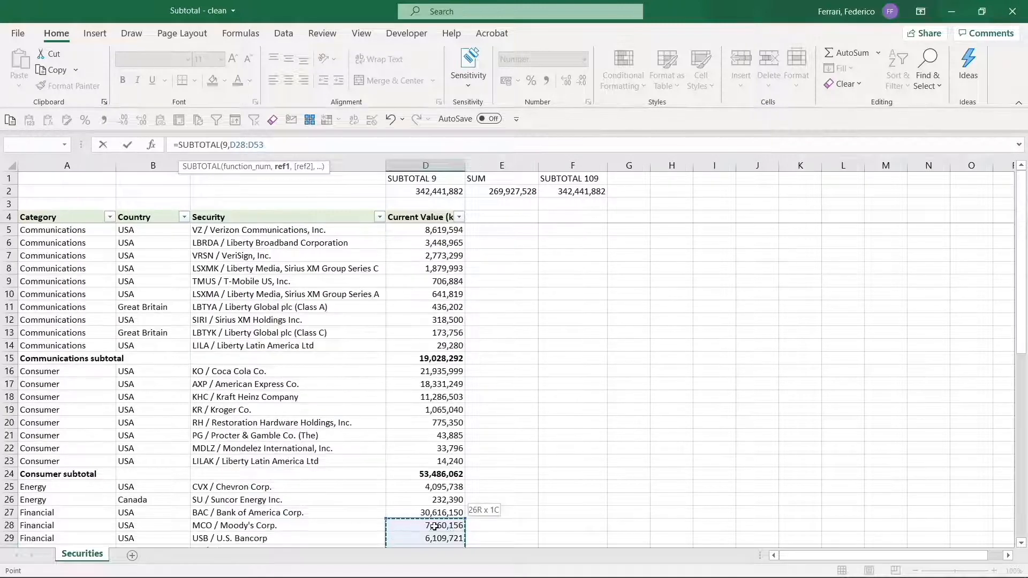
key(shift+Up)
key(shift+Up)
key(shift+Up)
text())
key(Return)
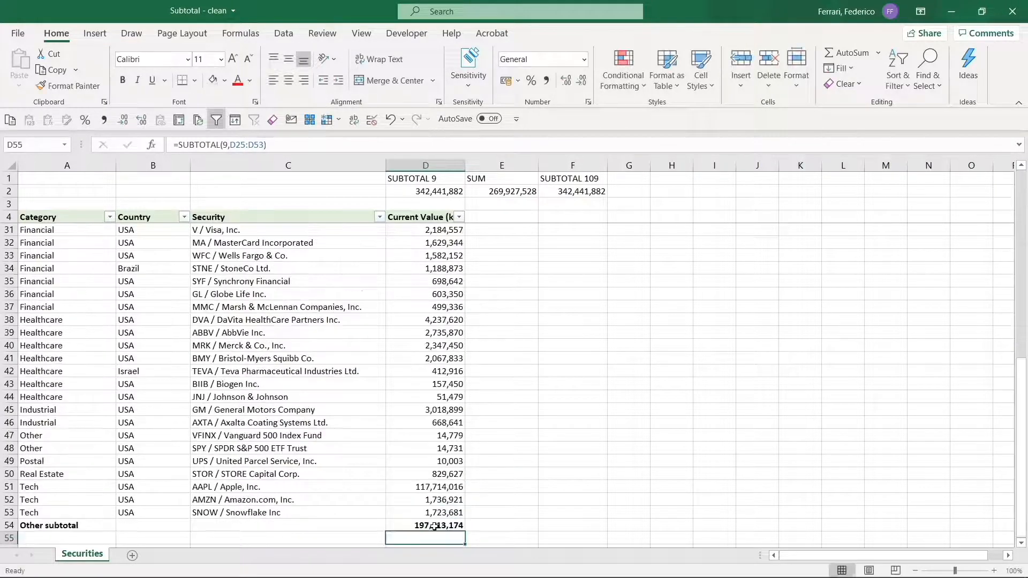
Step: Replace the Communications subtotal formula in D15 with =SUBTOTAL(9,D5:D14)
click(434, 526)
key(Page_Up)
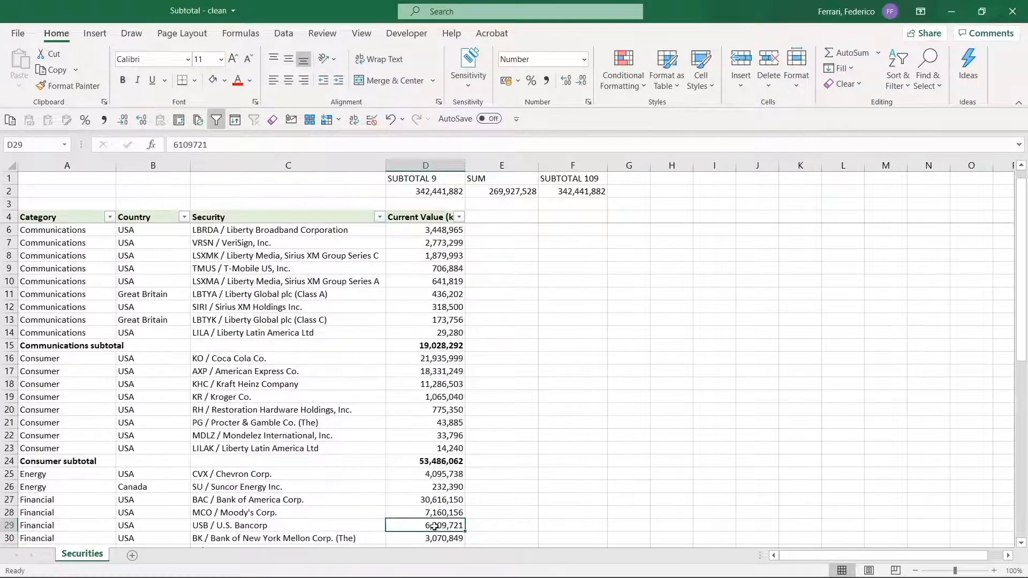
click(448, 346)
text(=subtot)
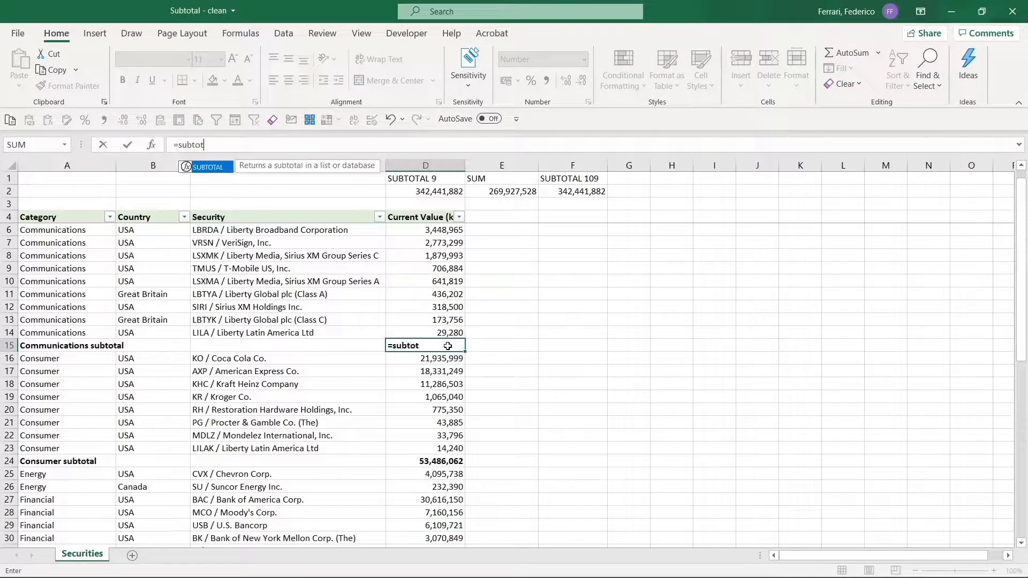
key(Tab)
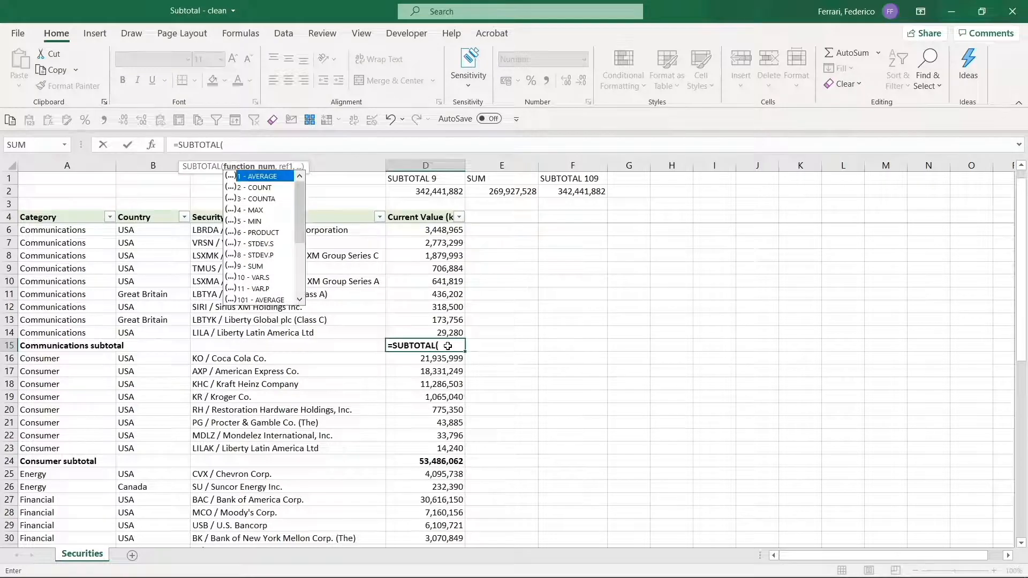
text(9,)
drag(448, 332, 455, 230)
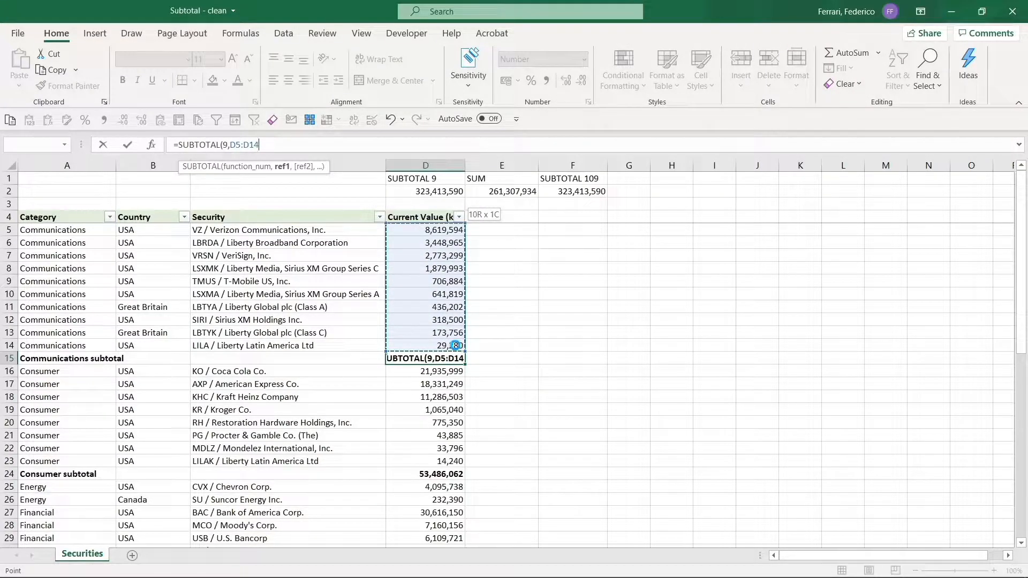
key(Return)
Step: Copy the D15 formula to the Consumer subtotal in D24 and adjust its range to D16:D23
key(Up)
key(ctrl+c)
key(Down)
key(Down)
key(Down)
key(Down)
key(Down)
key(Down)
key(Down)
key(Down)
key(Down)
key(ctrl+v)
key(F2)
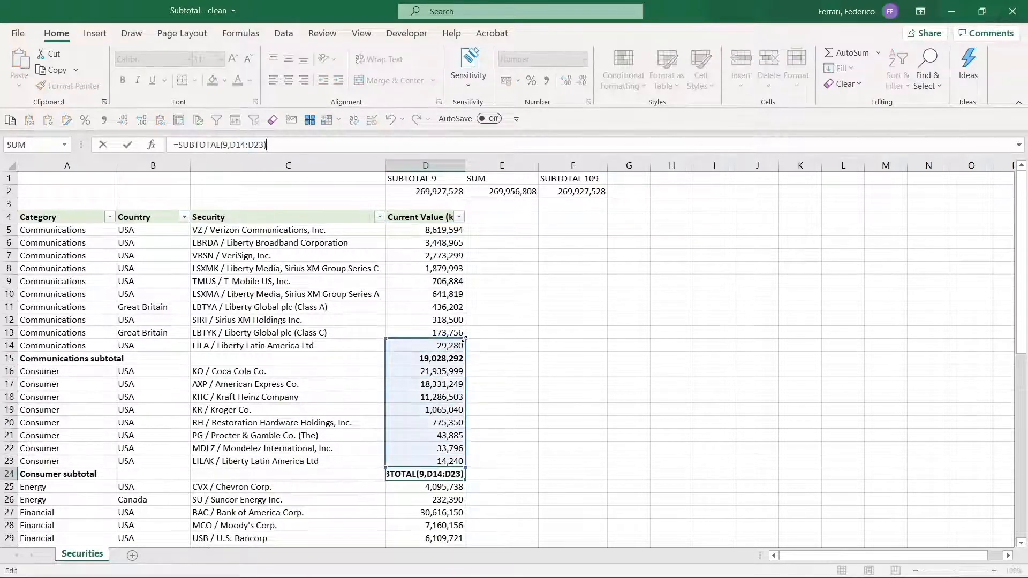
drag(464, 338, 460, 368)
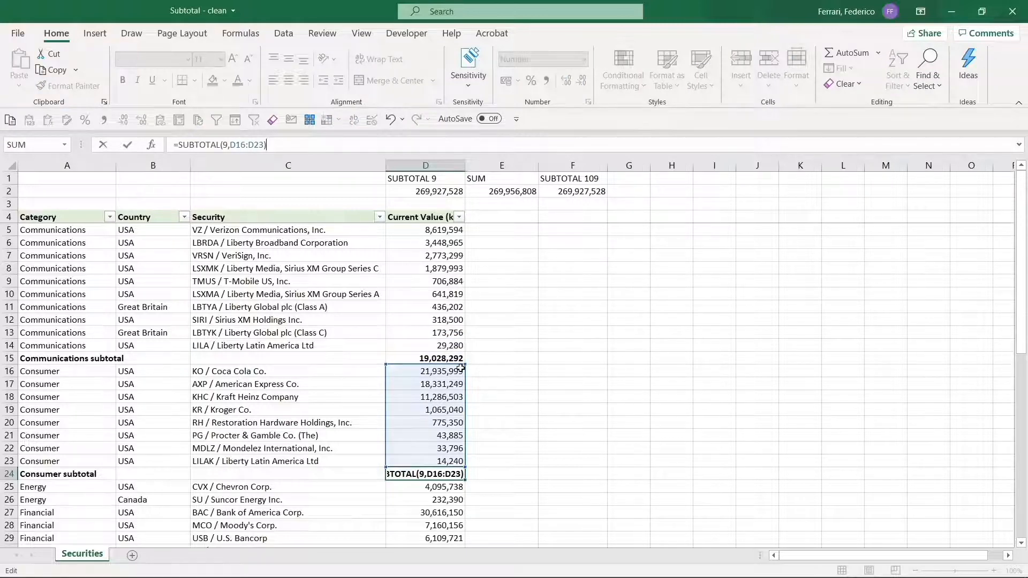
key(Return)
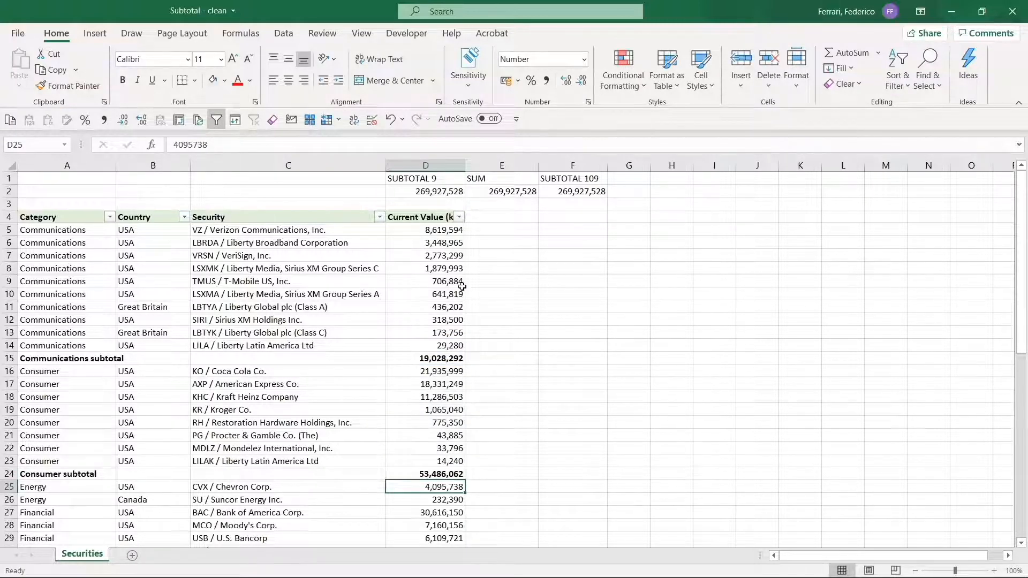
Step: Open the SUBTOTAL 9 formula in D2 to examine the range it covers
click(411, 189)
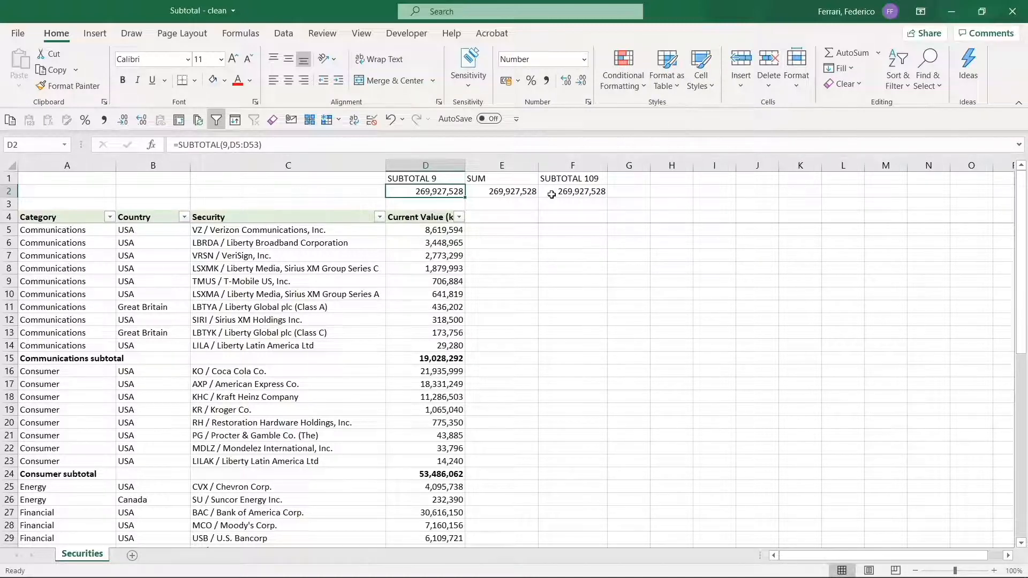
key(F2)
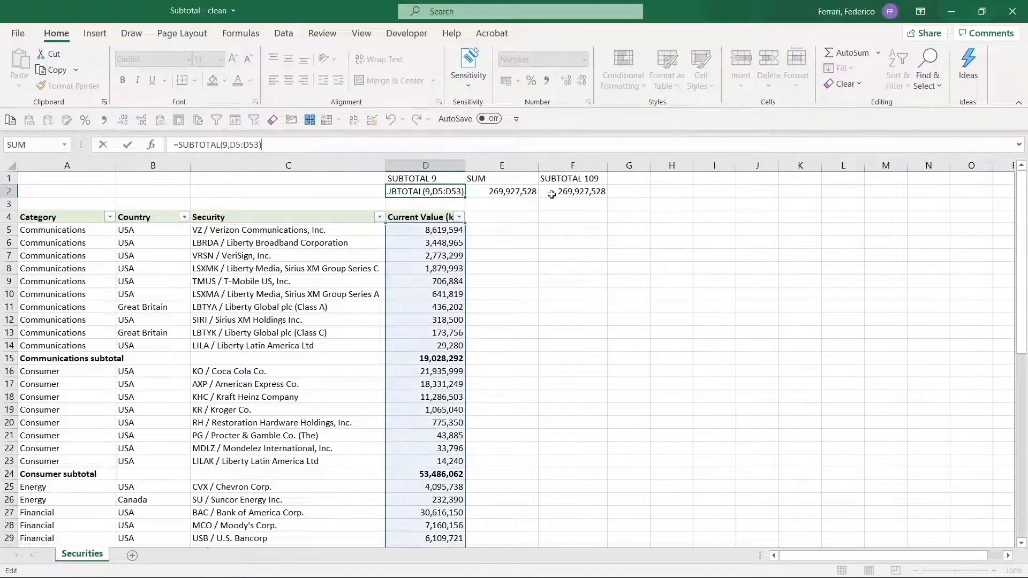